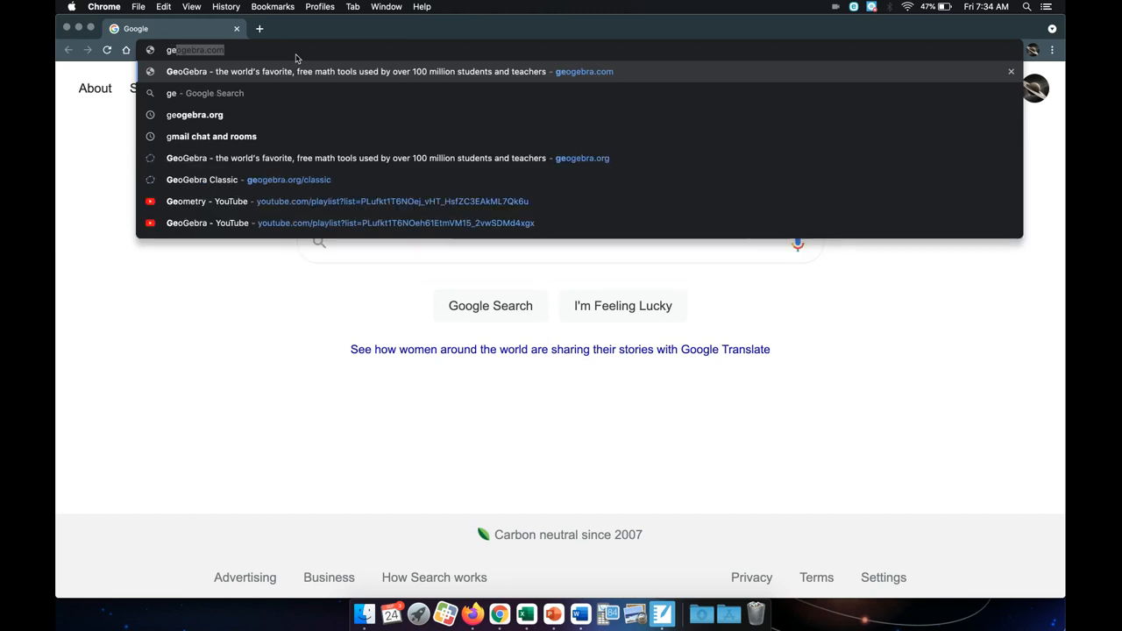
Step: Open the website geogebra.org in the browser
text(a.)
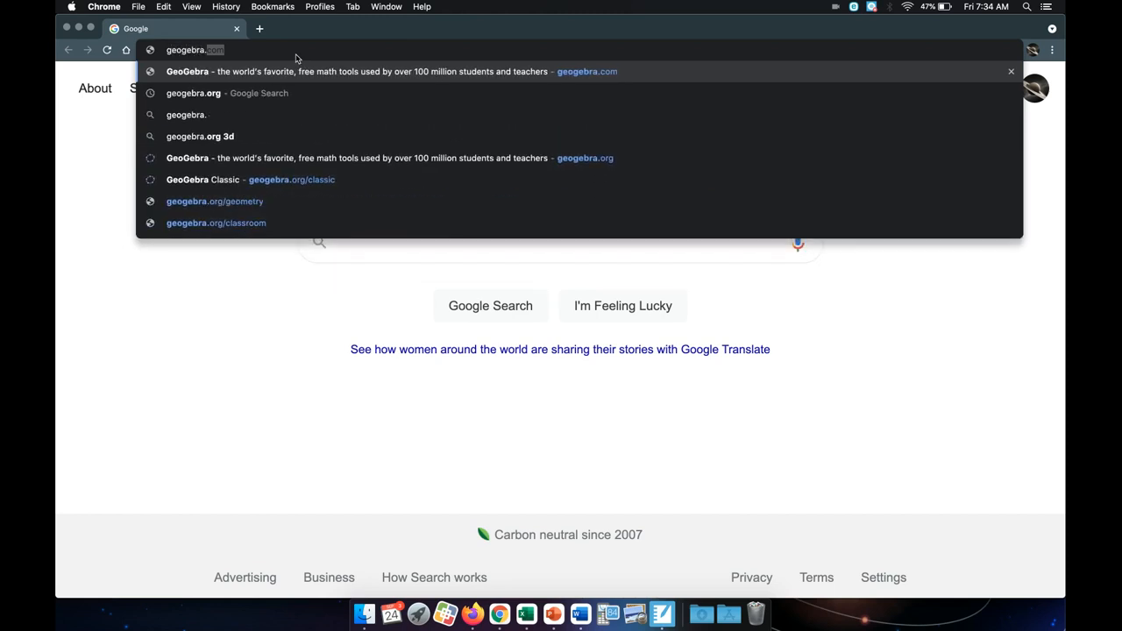
text(org)
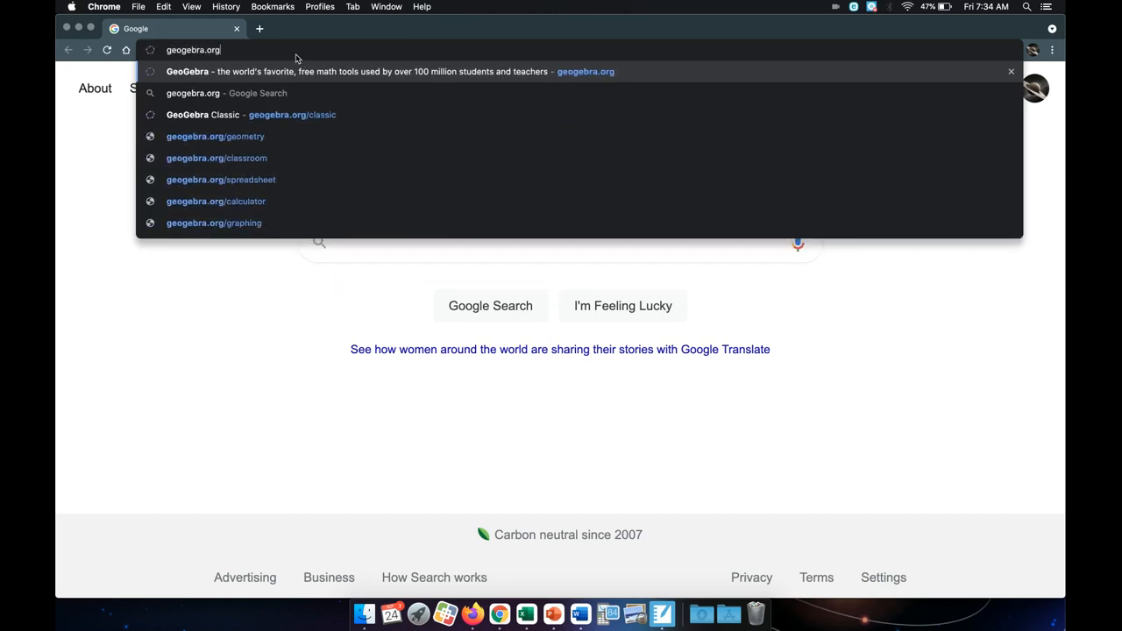
key(Return)
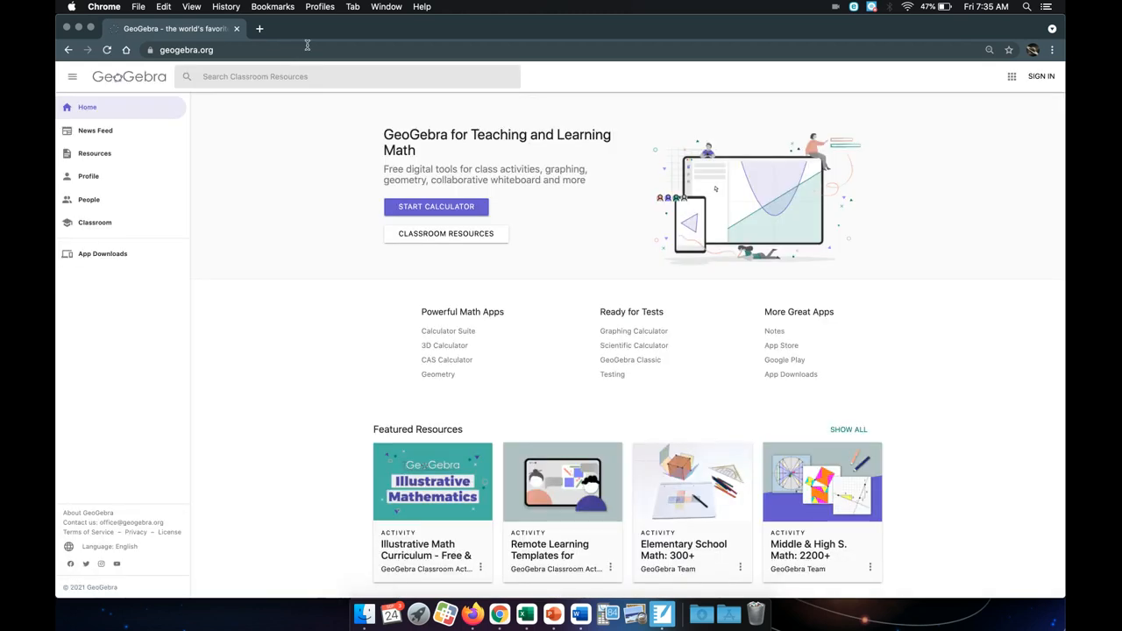
Step: Sign in to GeoGebra with the existing Google account
click(1041, 76)
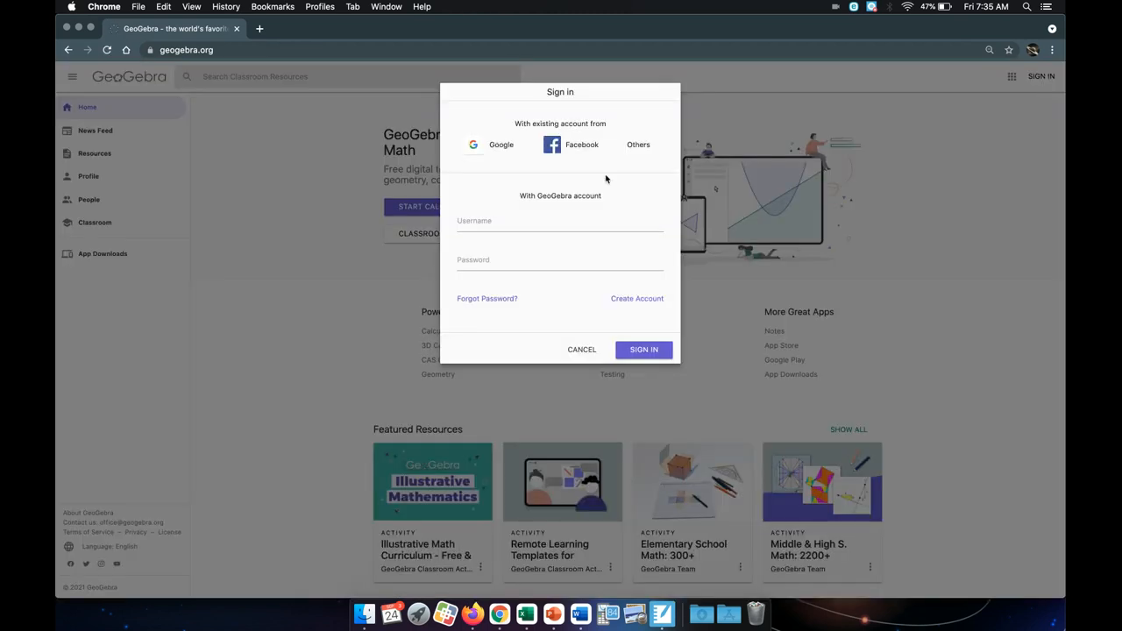
click(496, 147)
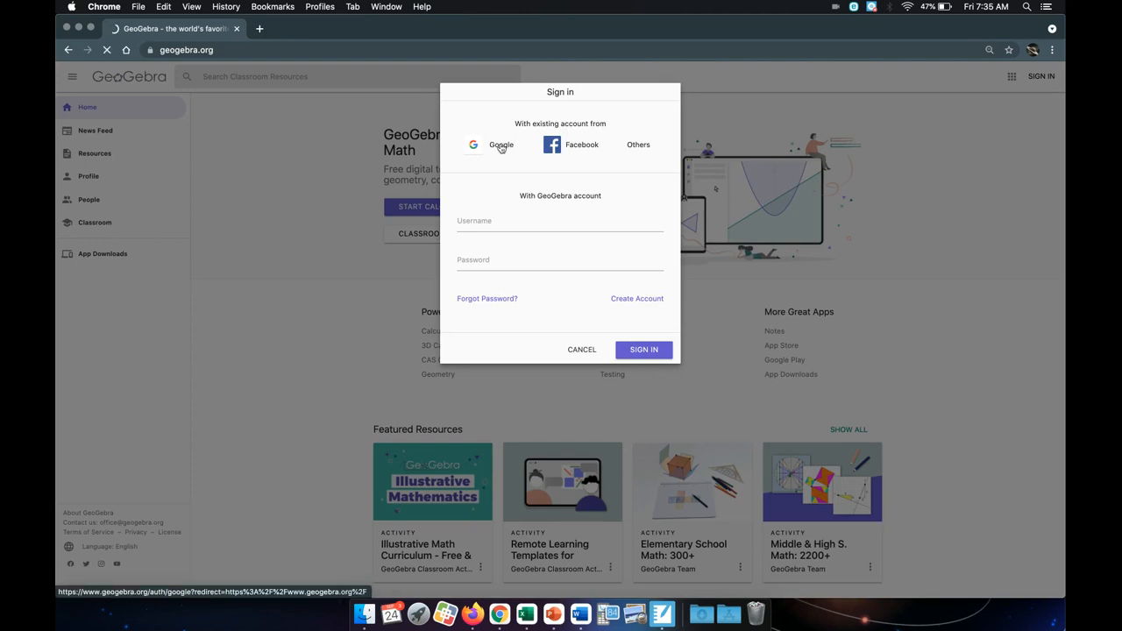
click(488, 305)
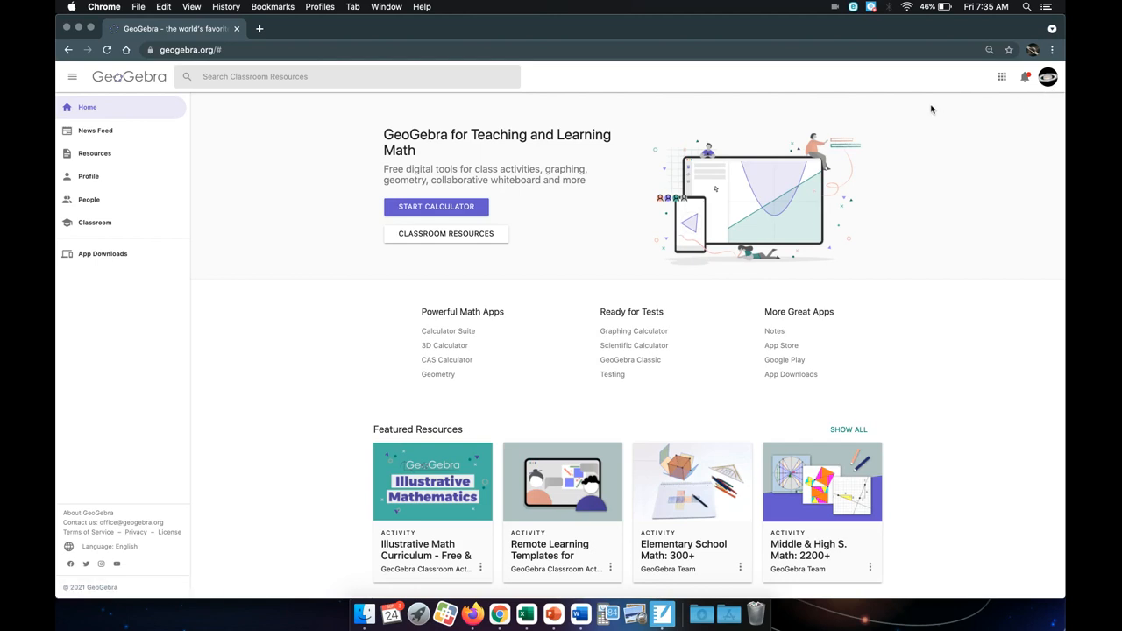
Step: Open GeoGebra Classic and switch it to the Geometry perspective
click(1002, 79)
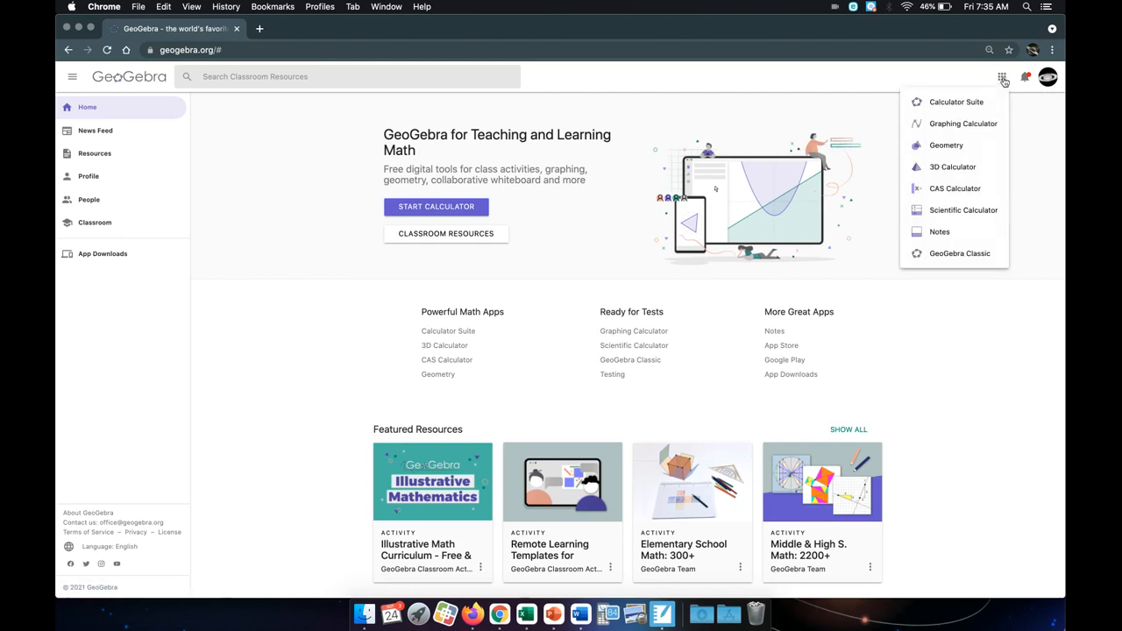
click(953, 255)
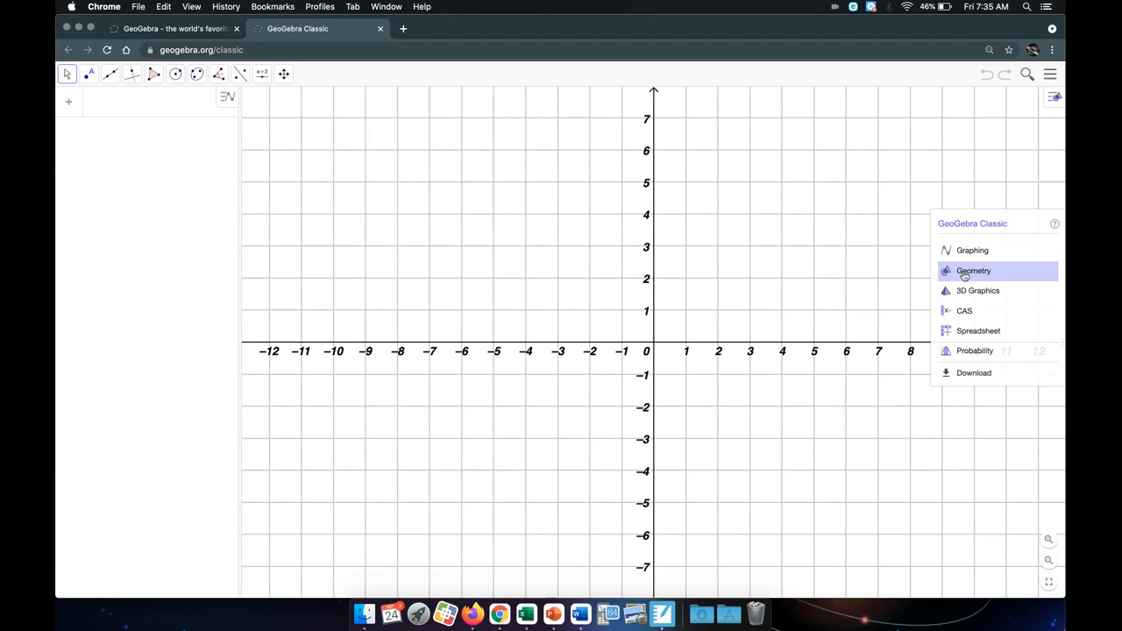
click(977, 276)
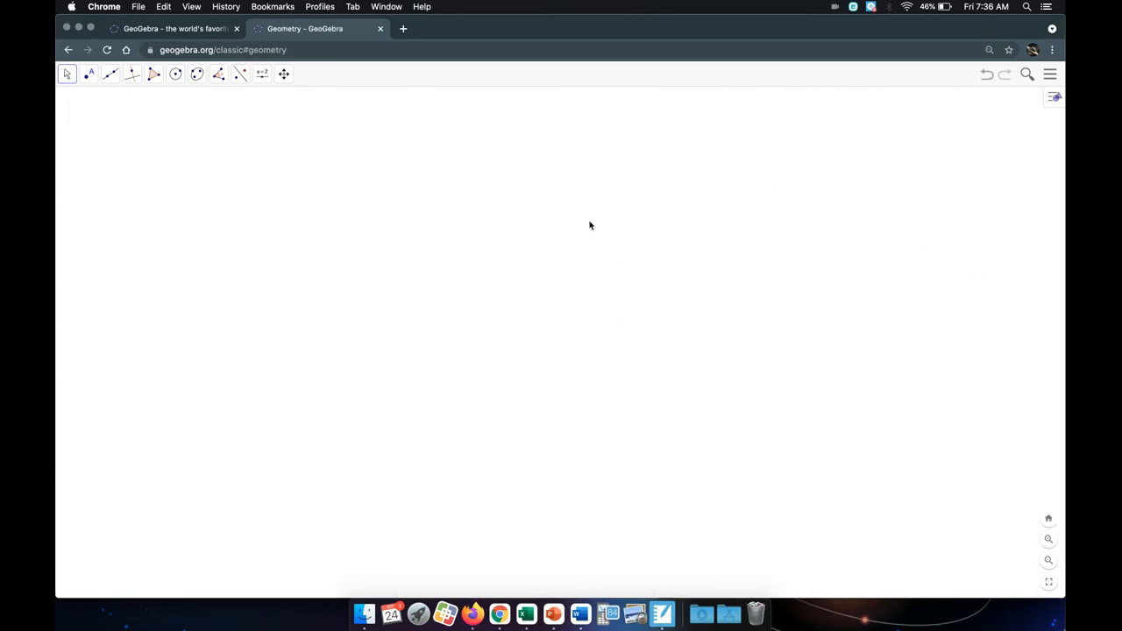
Step: Create an integer slider n with its own minimum and maximum in the upper-left of the drawing area, and set it to 0
click(263, 76)
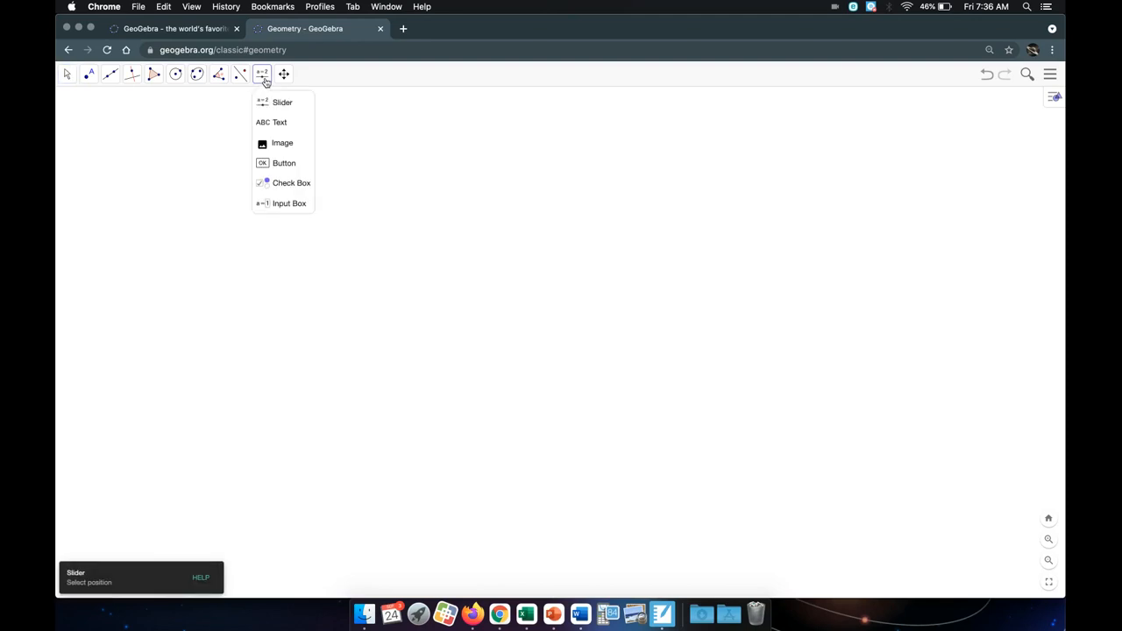
click(277, 98)
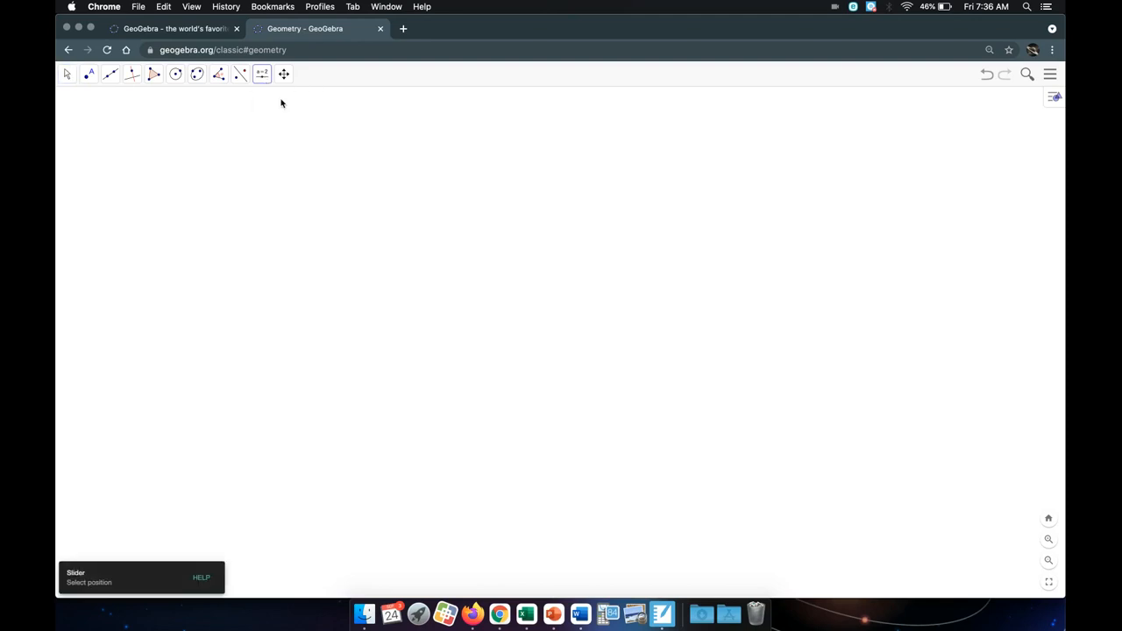
click(263, 77)
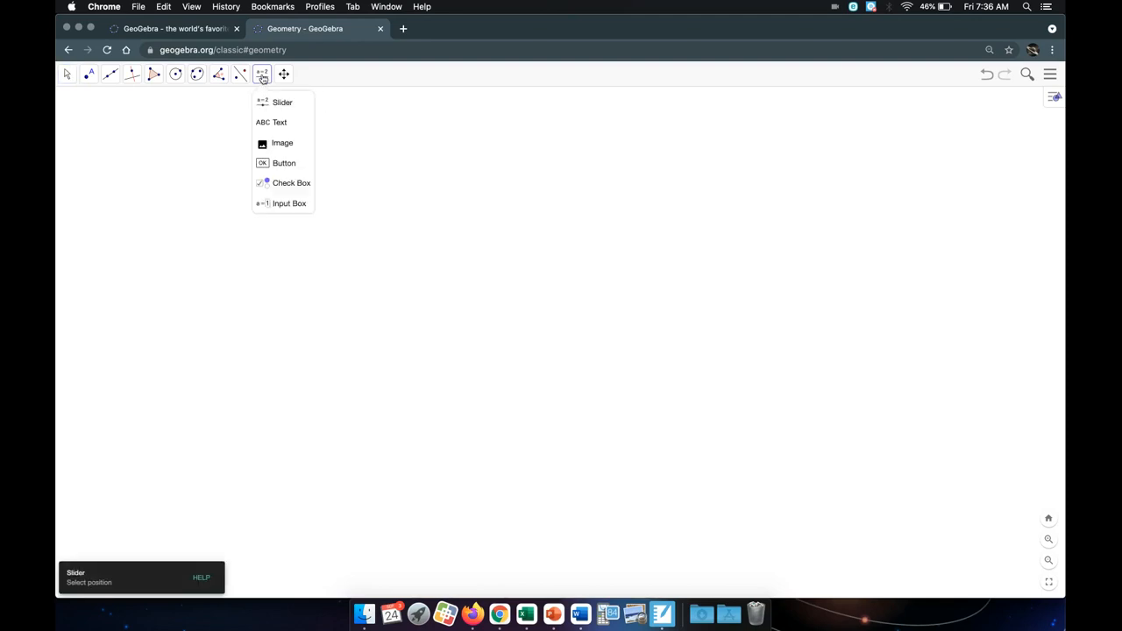
click(270, 102)
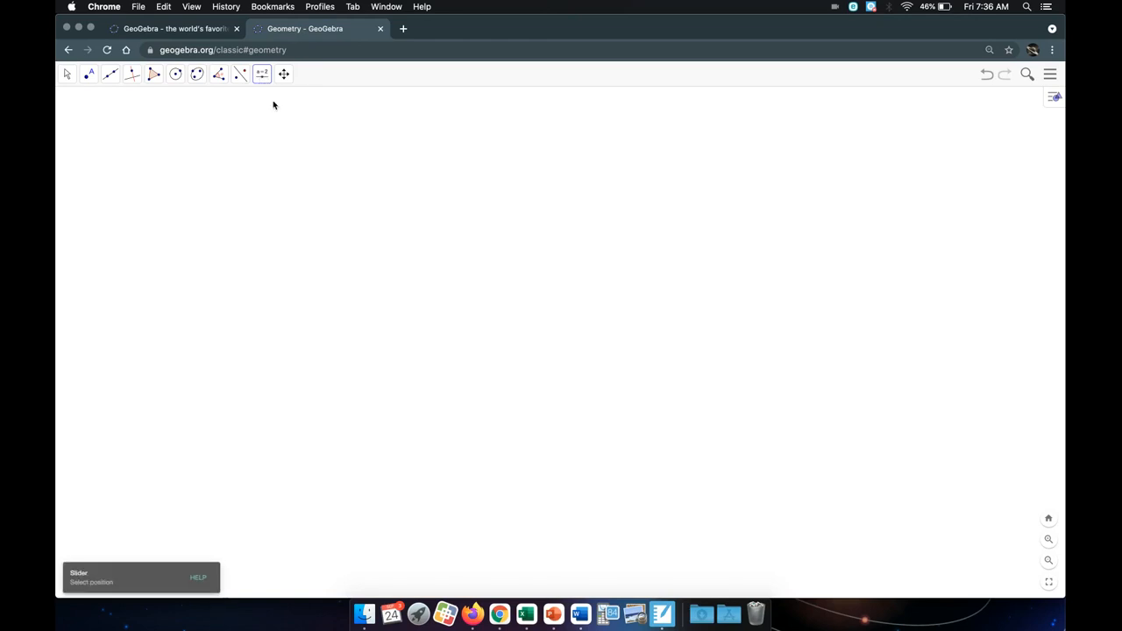
click(181, 157)
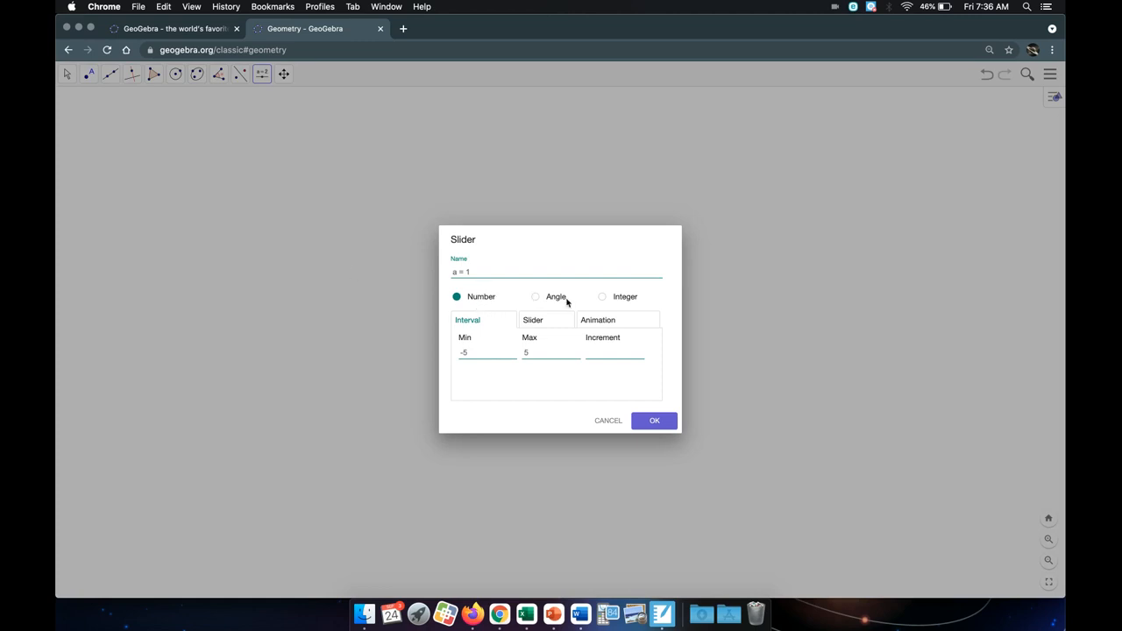
click(603, 298)
click(472, 350)
drag(471, 351, 452, 354)
drag(553, 353, 518, 359)
click(651, 421)
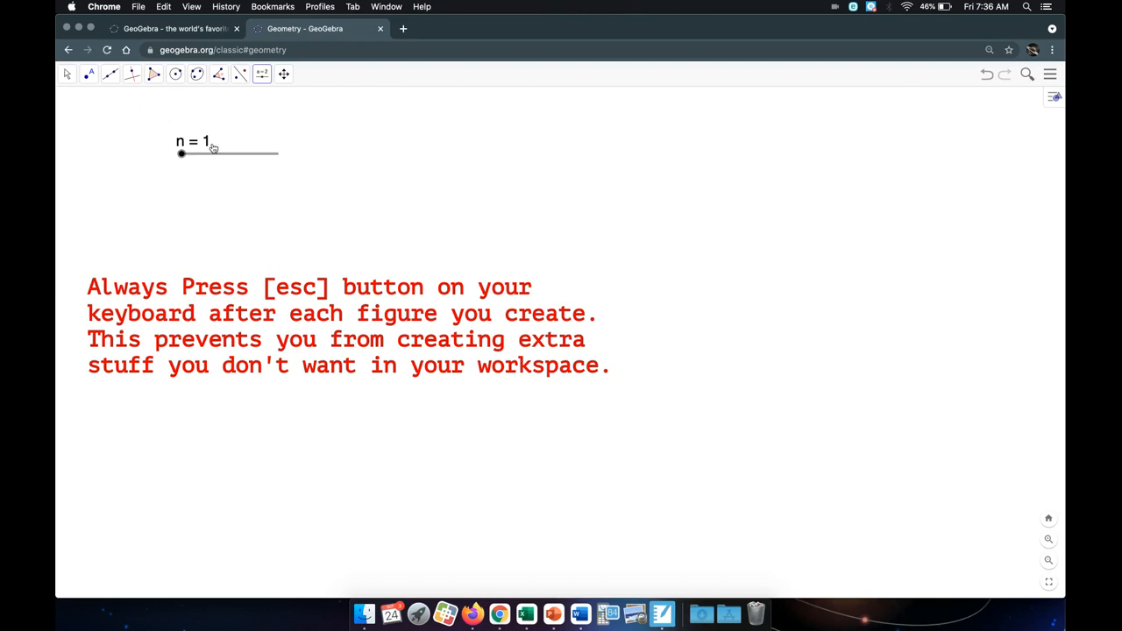
key(Escape)
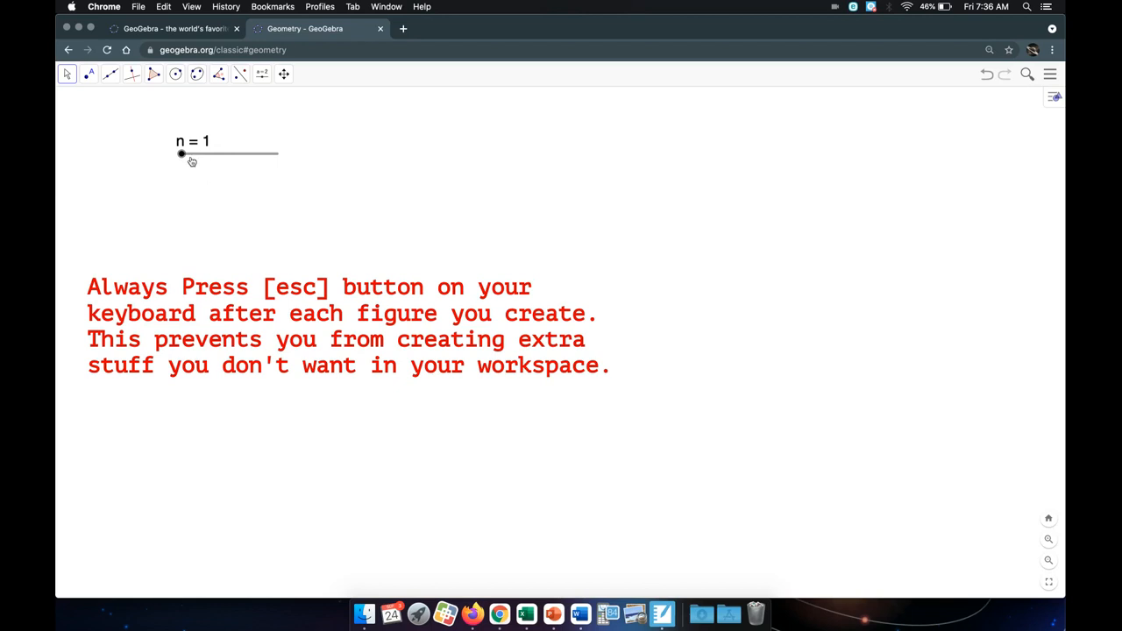
click(66, 79)
mouse_move(180, 158)
mouse_down()
mouse_move(275, 156)
mouse_move(206, 157)
mouse_move(290, 170)
mouse_move(173, 151)
mouse_up()
Step: Construct a counterclockwise Angle with Given Size of n°, using leg point A and vertex B, placed horizontally apart near the middle
click(219, 76)
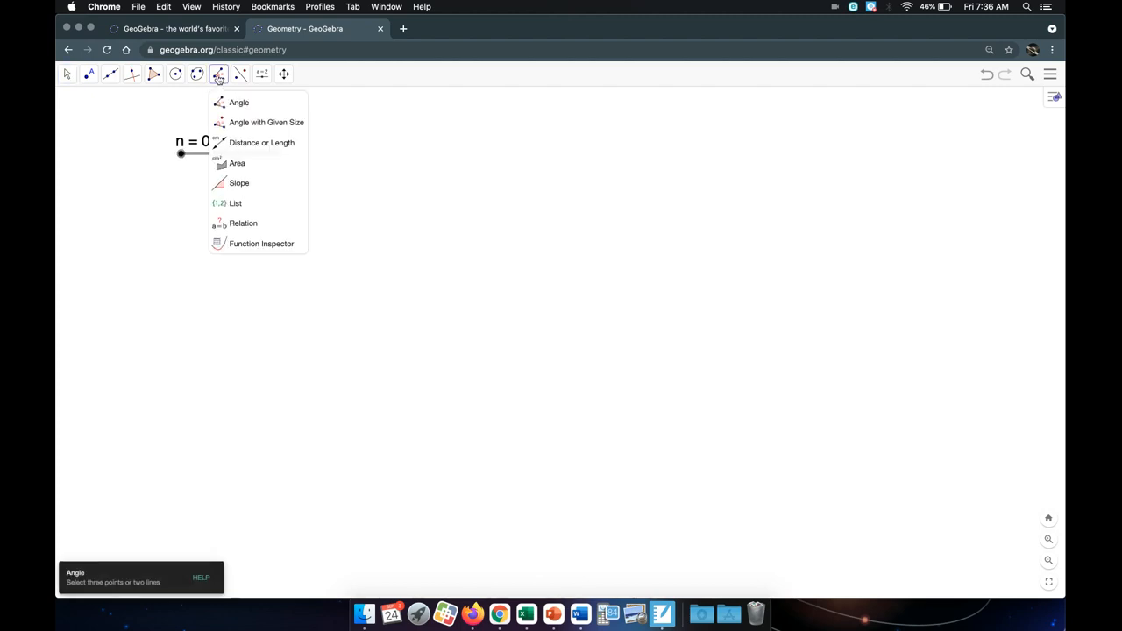
click(257, 125)
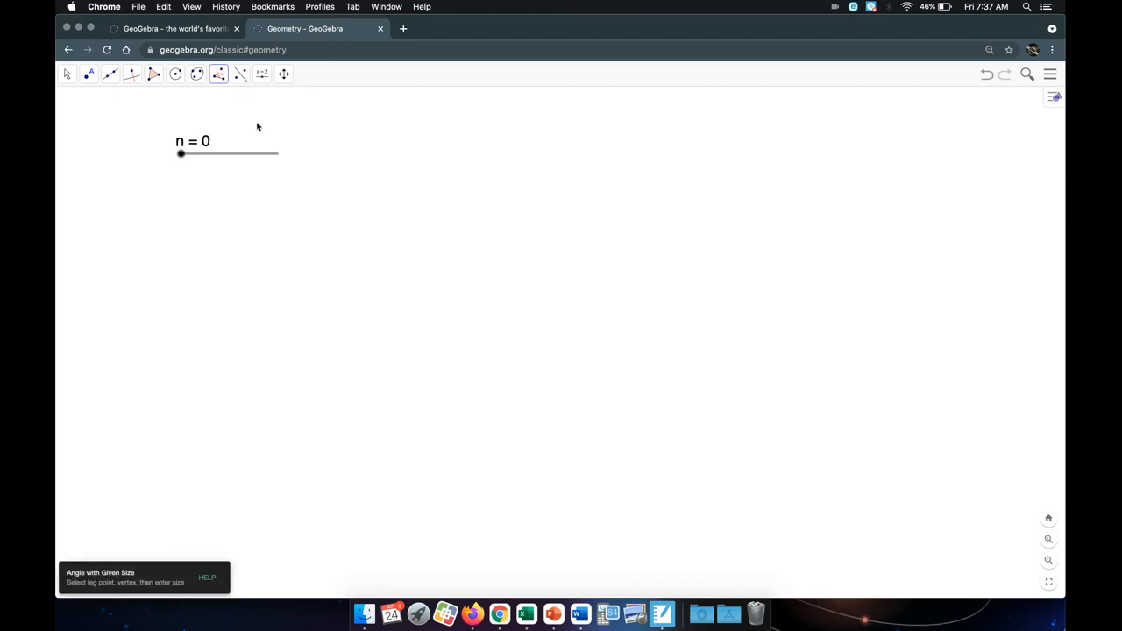
click(671, 323)
click(539, 320)
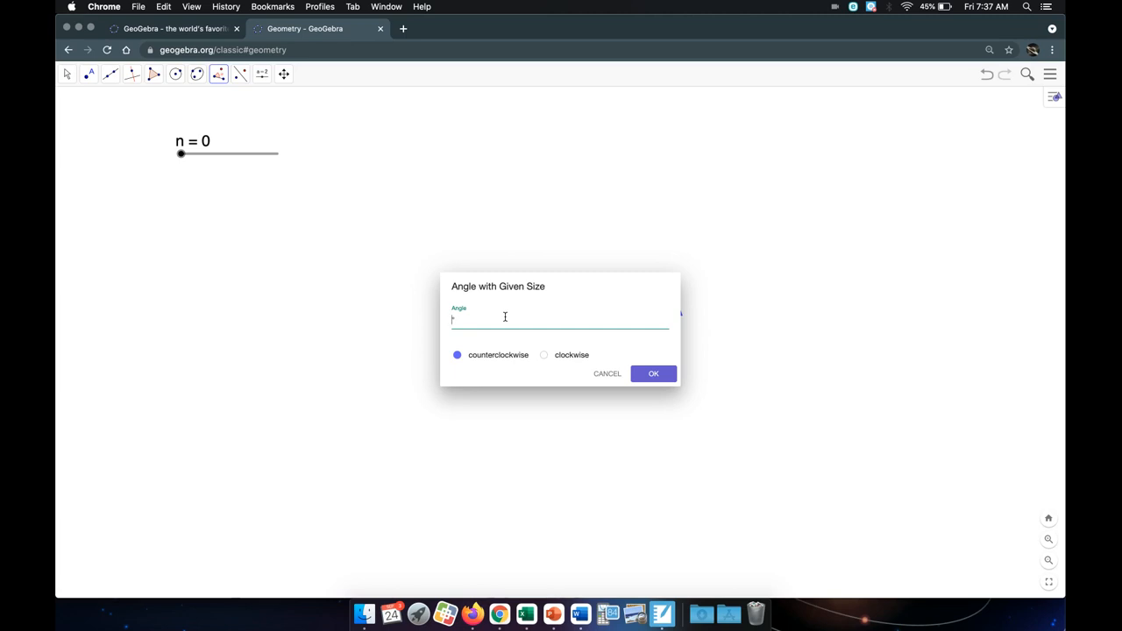
text(n°)
click(653, 375)
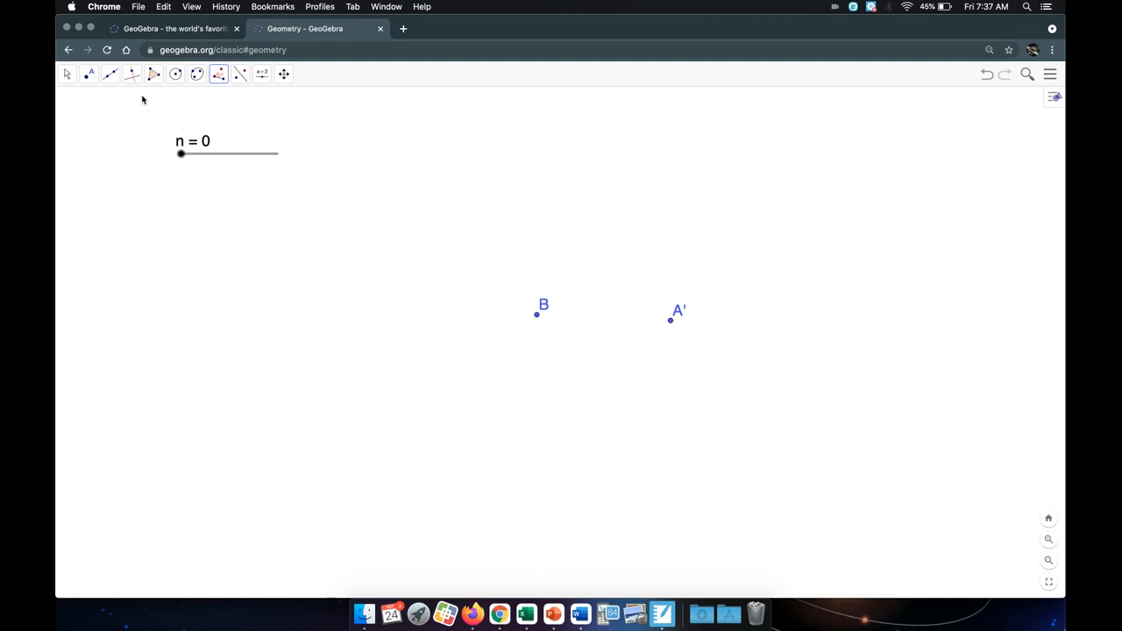
key(Escape)
Step: Set slider n to 62 and move the labels of points B, A and A' to the outside of the angle
drag(181, 154, 214, 153)
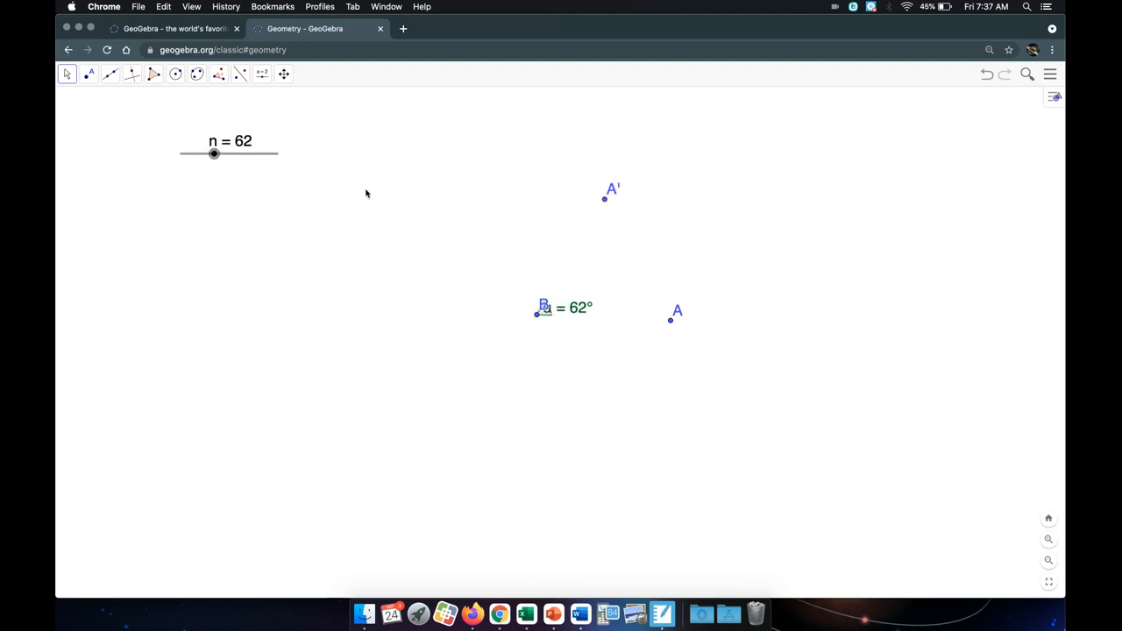
drag(545, 306, 522, 319)
drag(682, 313, 684, 334)
drag(616, 188, 597, 180)
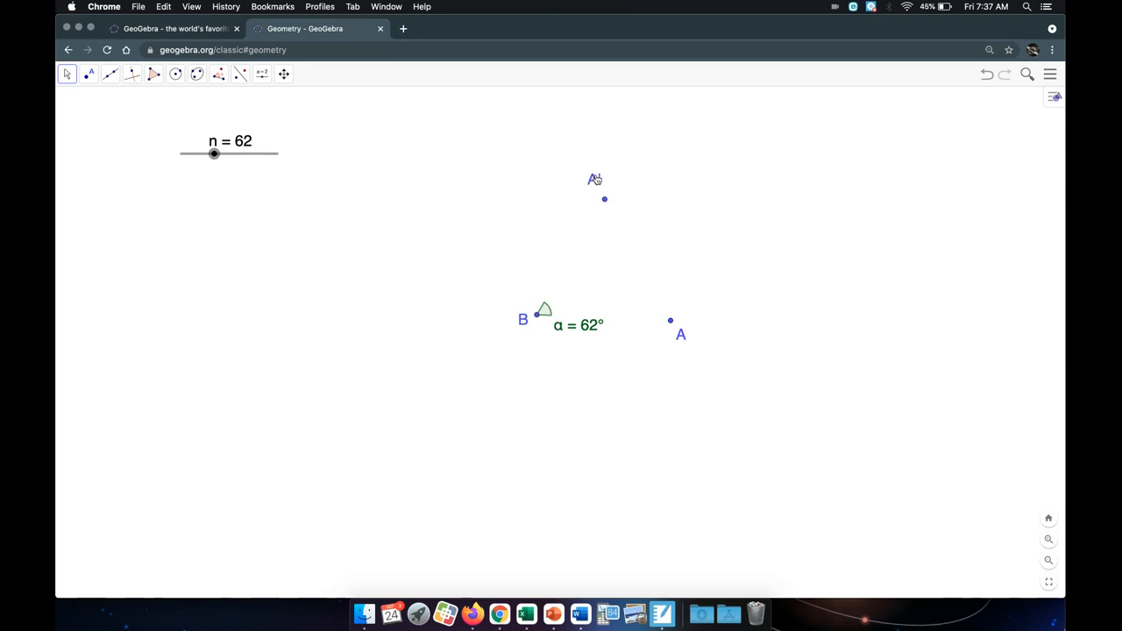
Step: Hide the value label of the angle at vertex B
drag(561, 330, 568, 306)
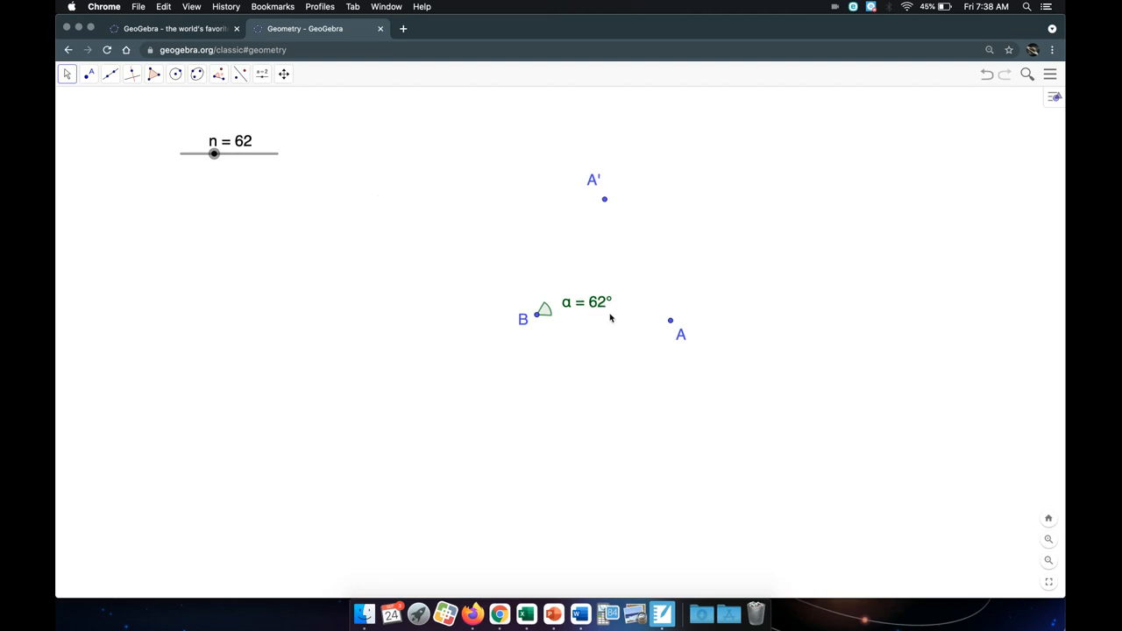
right_click(545, 310)
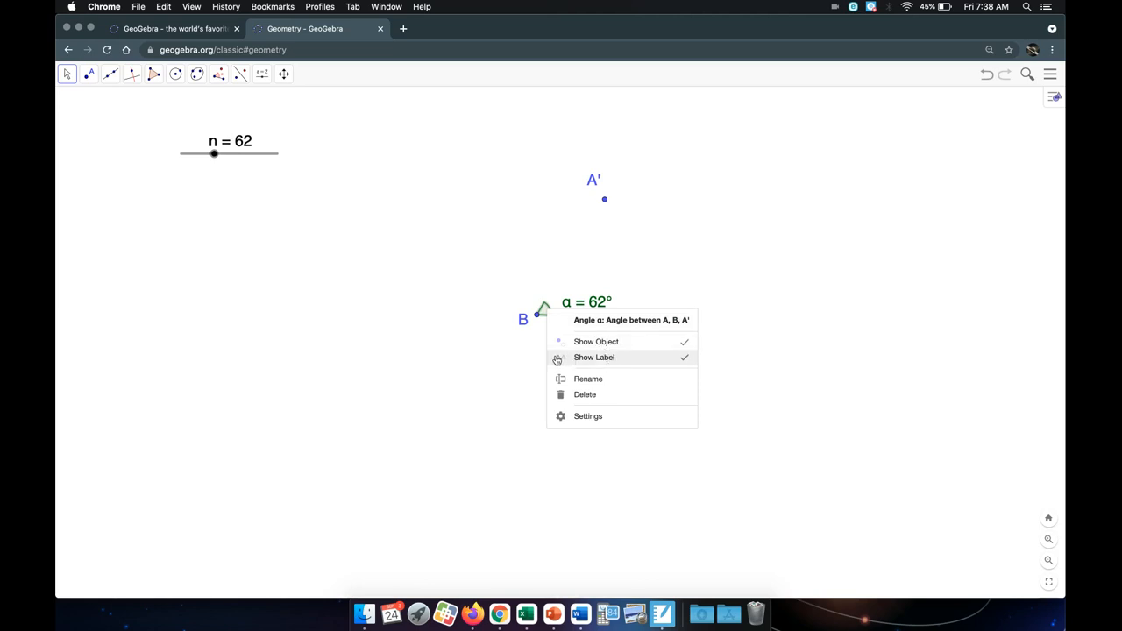
click(687, 360)
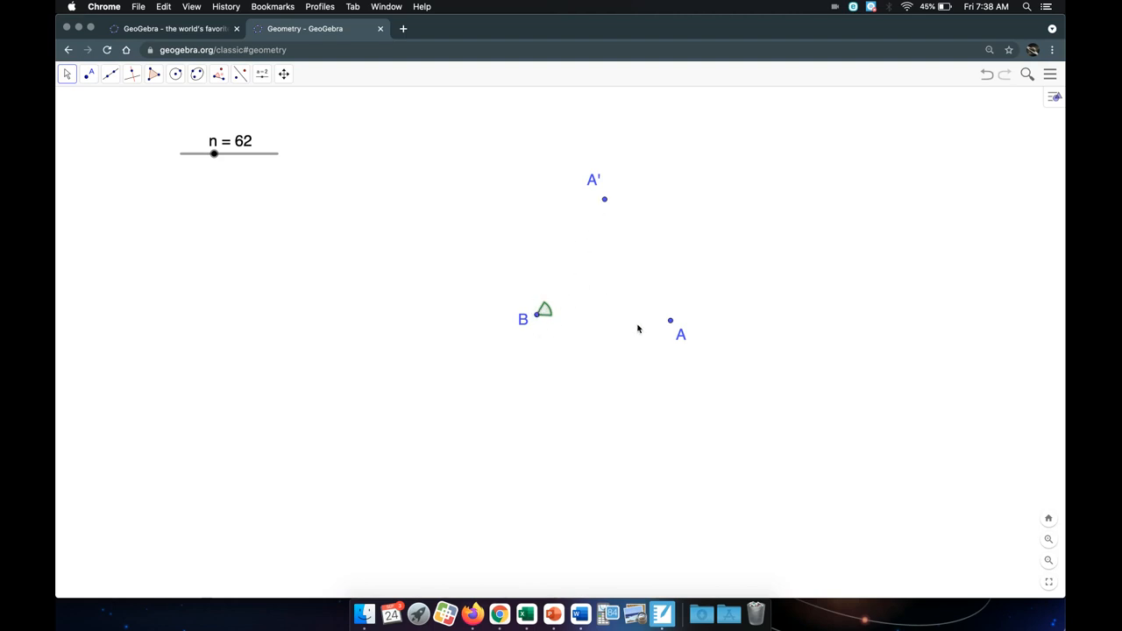
Step: Draw two vectors starting at vertex B, one ending at A' and the other ending at A
click(112, 76)
click(120, 205)
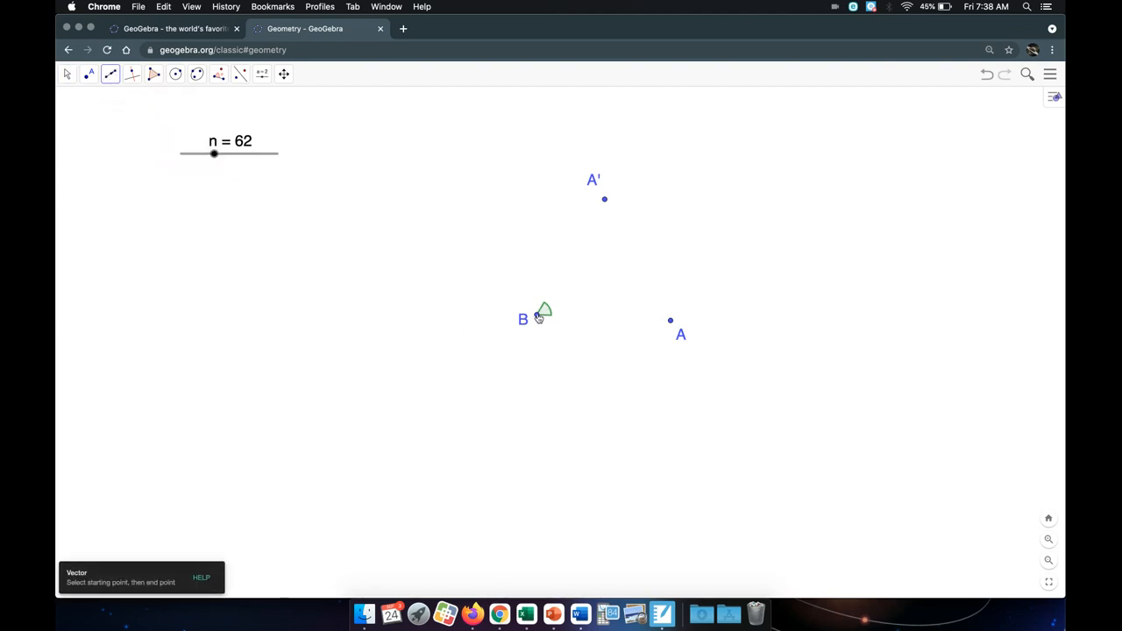
click(536, 317)
click(605, 202)
click(537, 315)
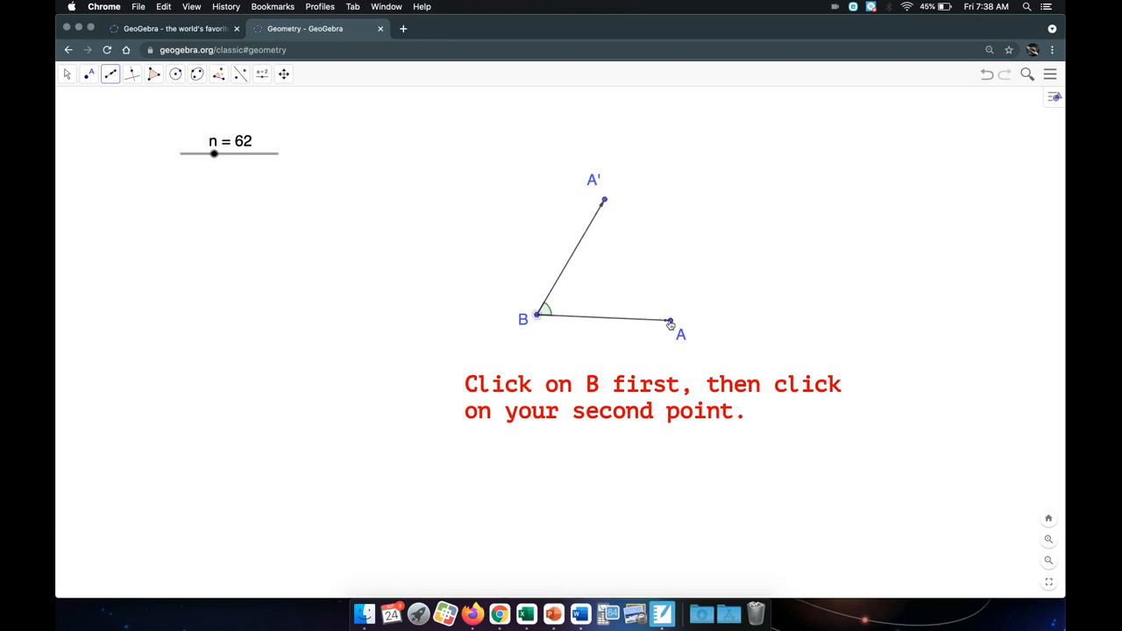
click(671, 321)
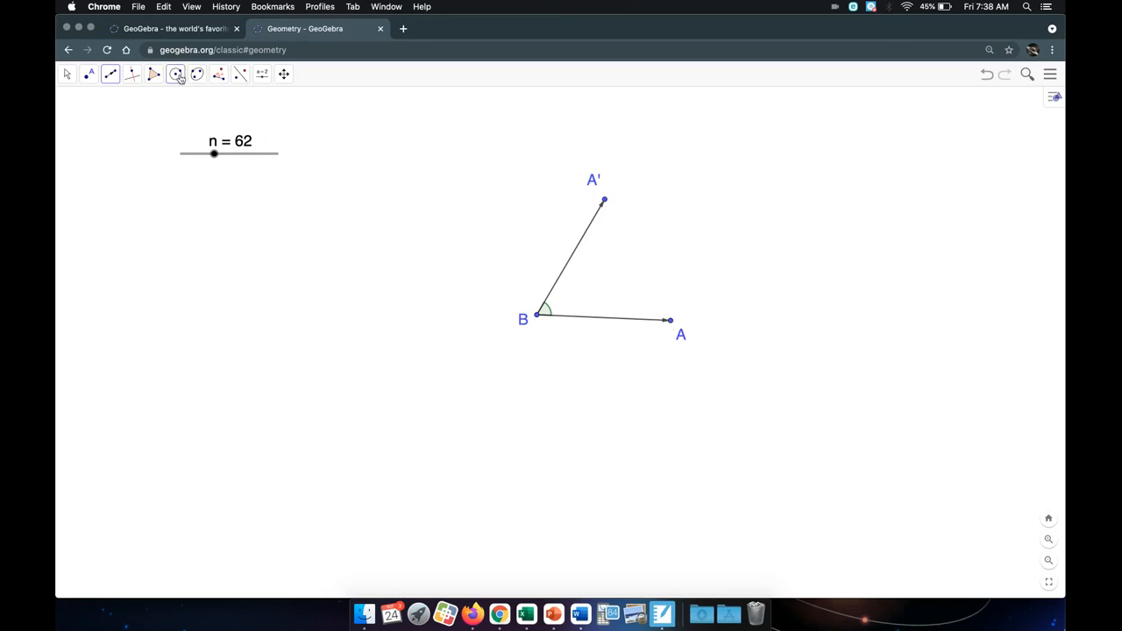
click(68, 76)
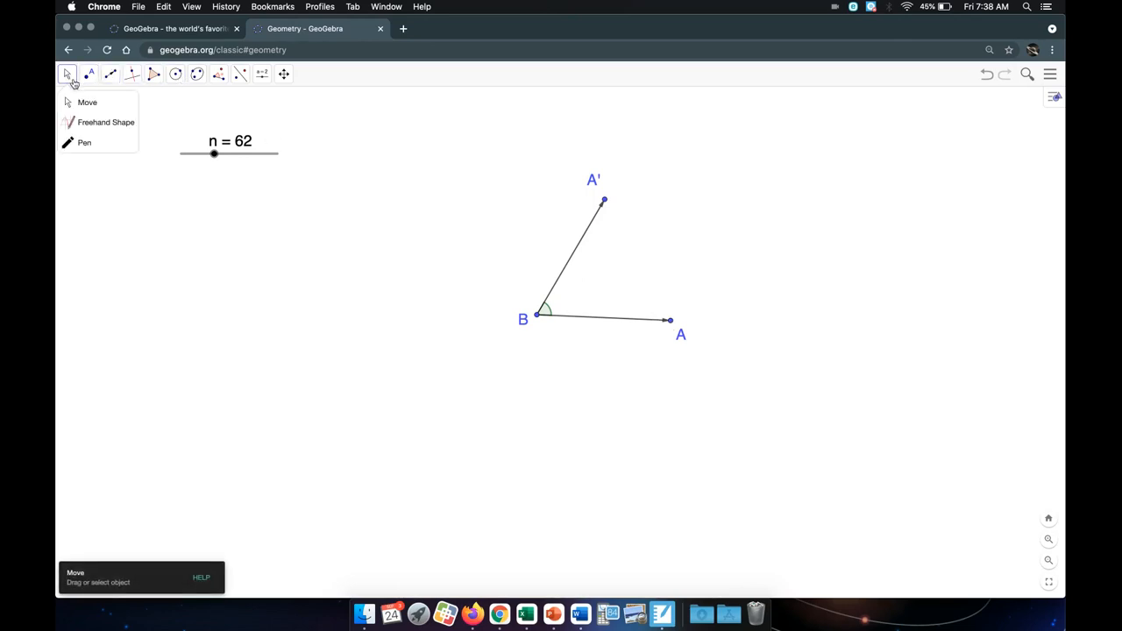
click(69, 76)
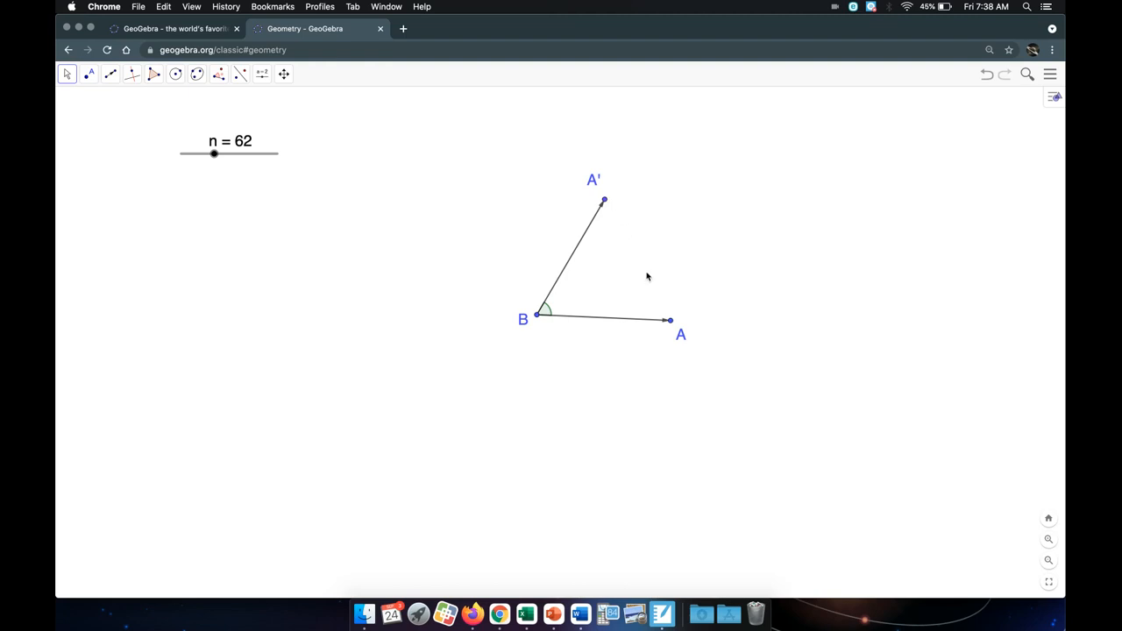
Step: Rename point A' to C
right_click(607, 204)
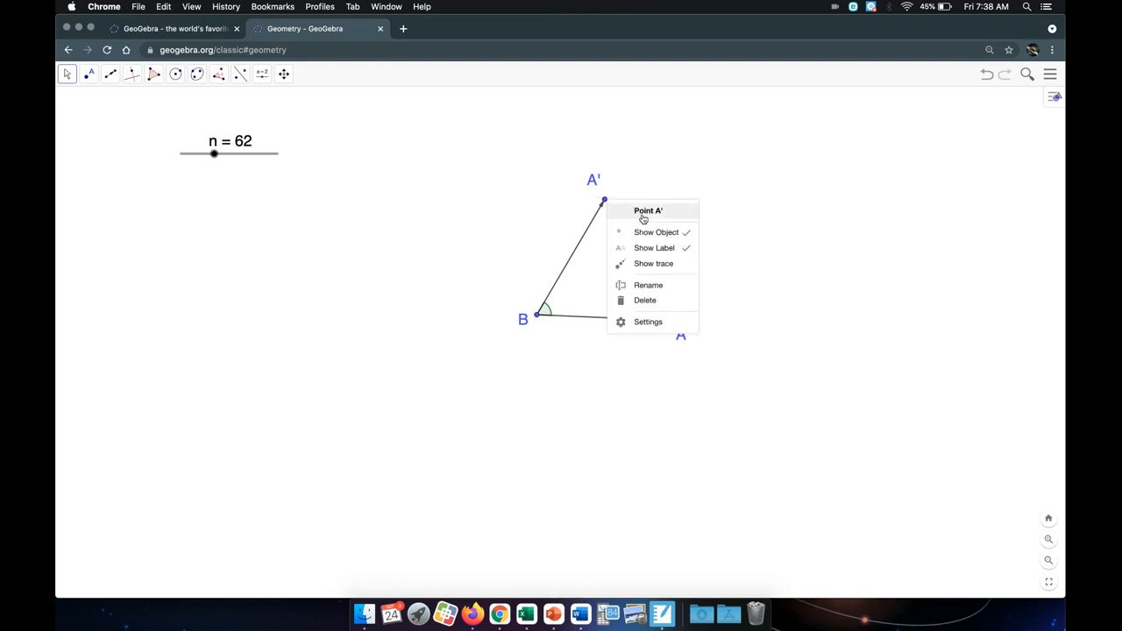
click(649, 285)
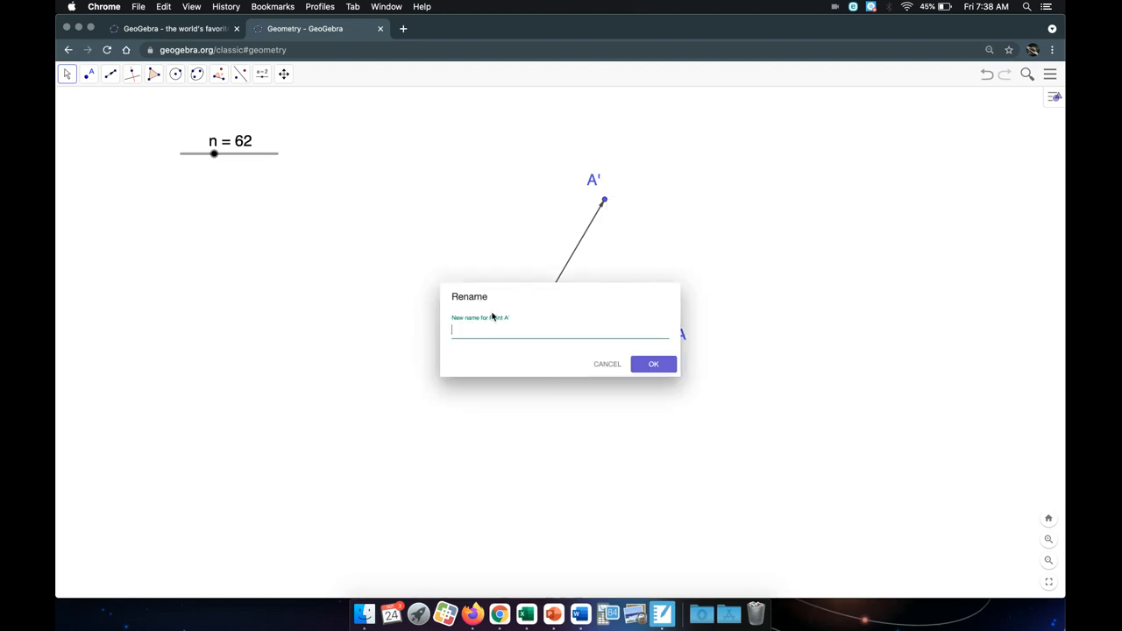
click(667, 365)
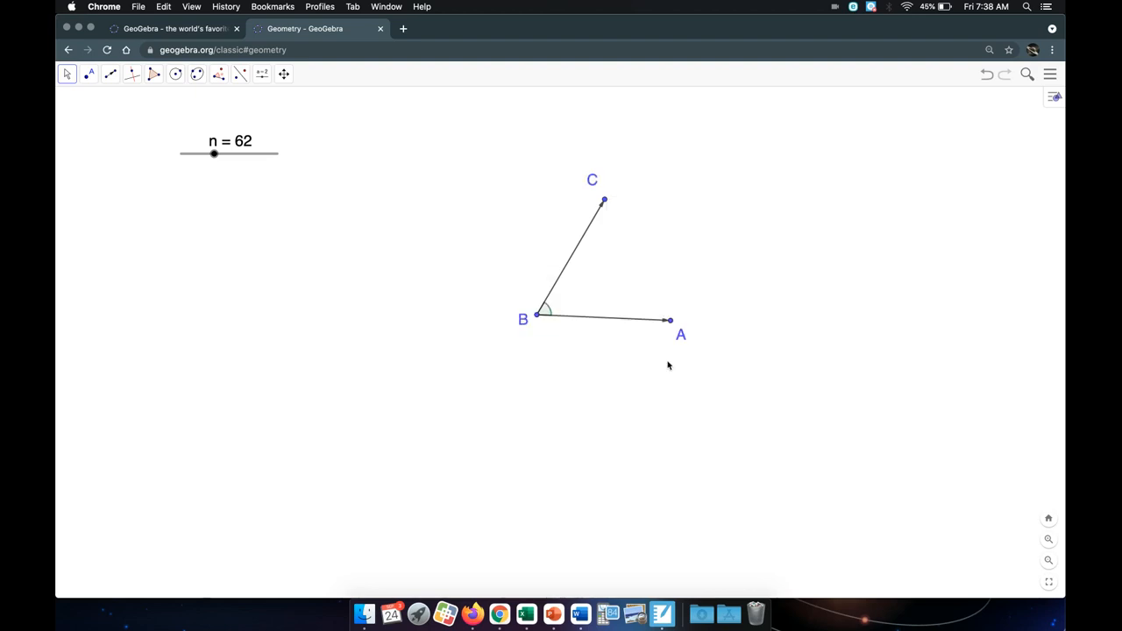
Step: Set slider n to 109
drag(215, 153, 238, 154)
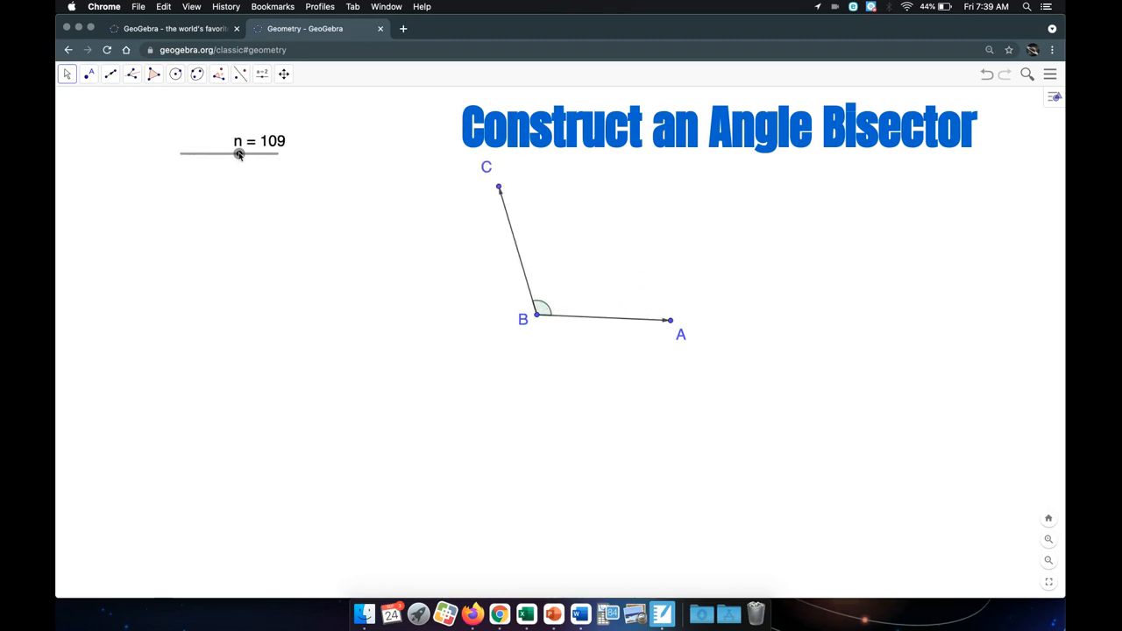
click(154, 75)
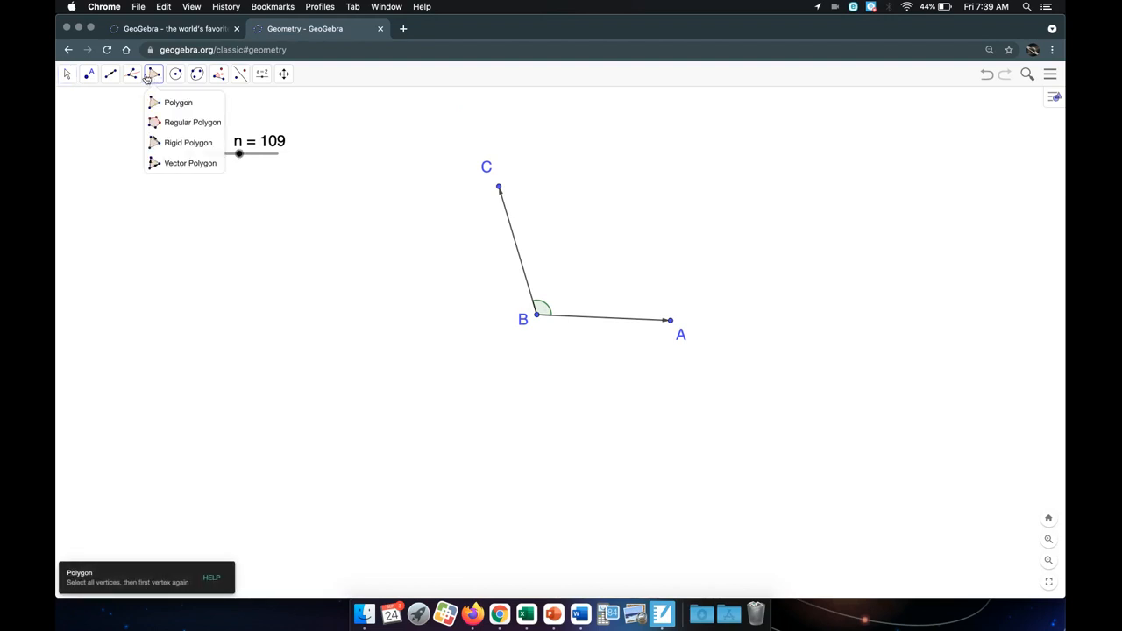
Step: Construct the angle bisector of the angle through points A, B and C
click(133, 76)
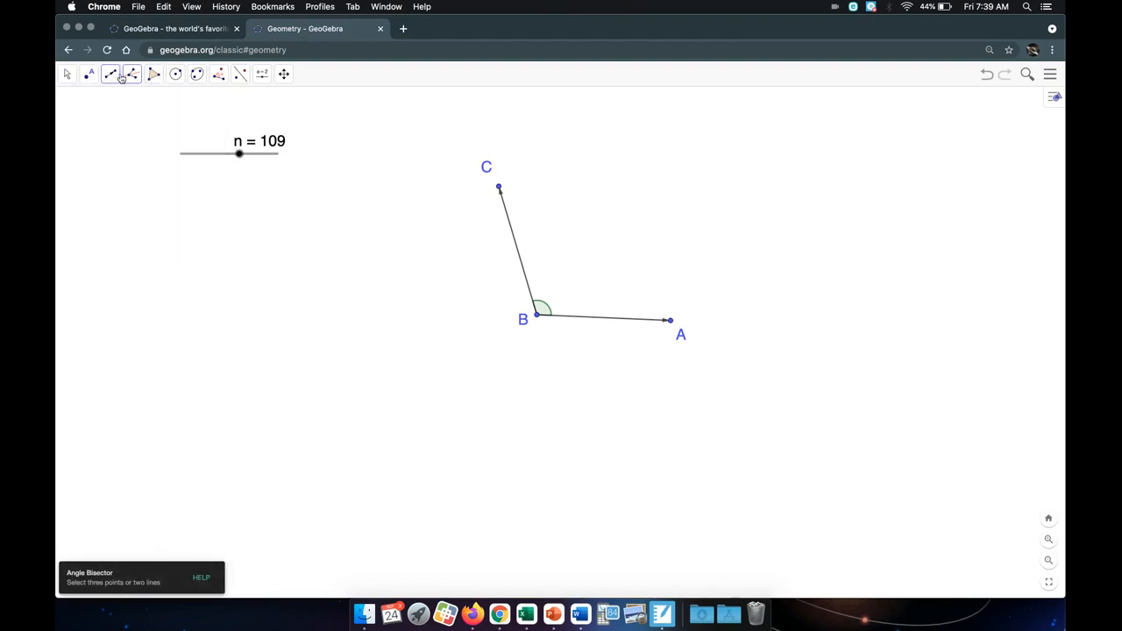
click(132, 77)
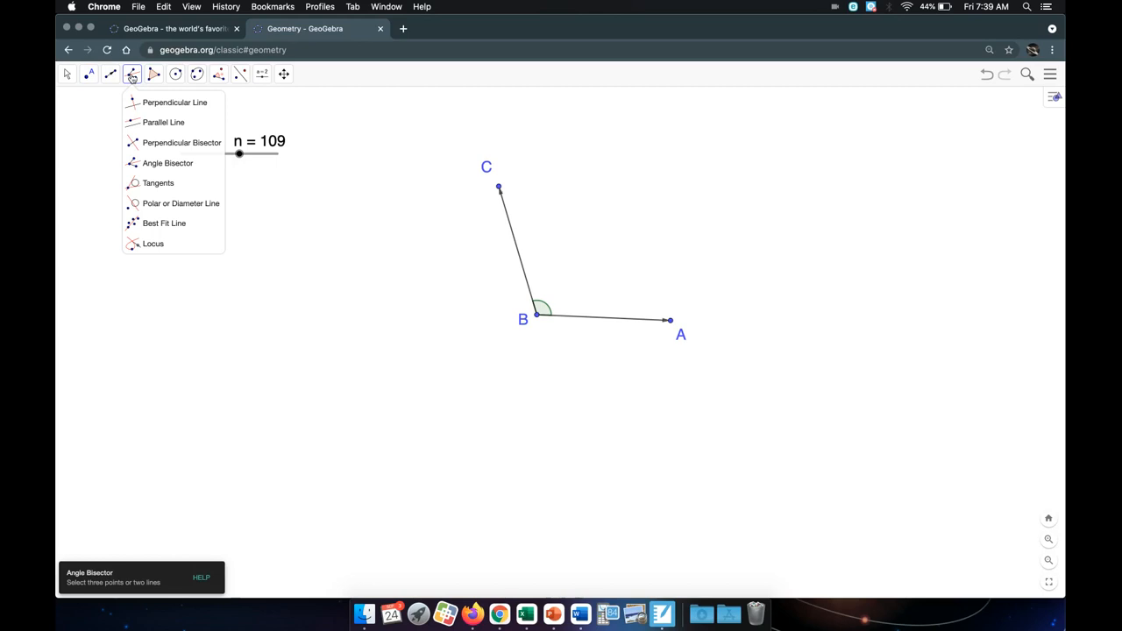
click(144, 162)
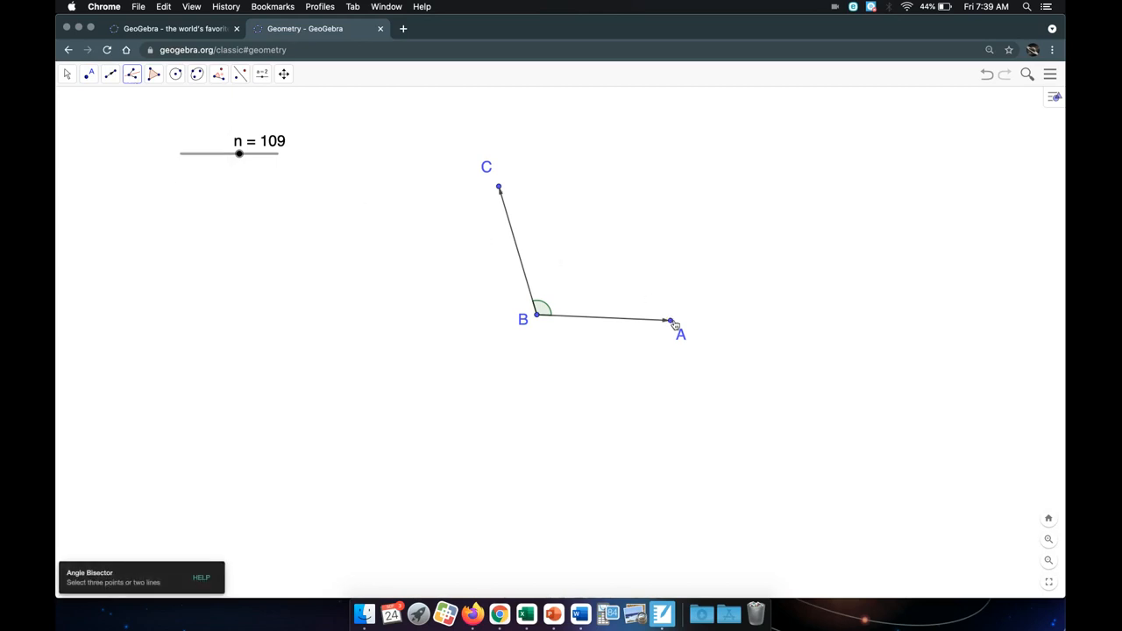
click(672, 321)
click(537, 315)
click(500, 190)
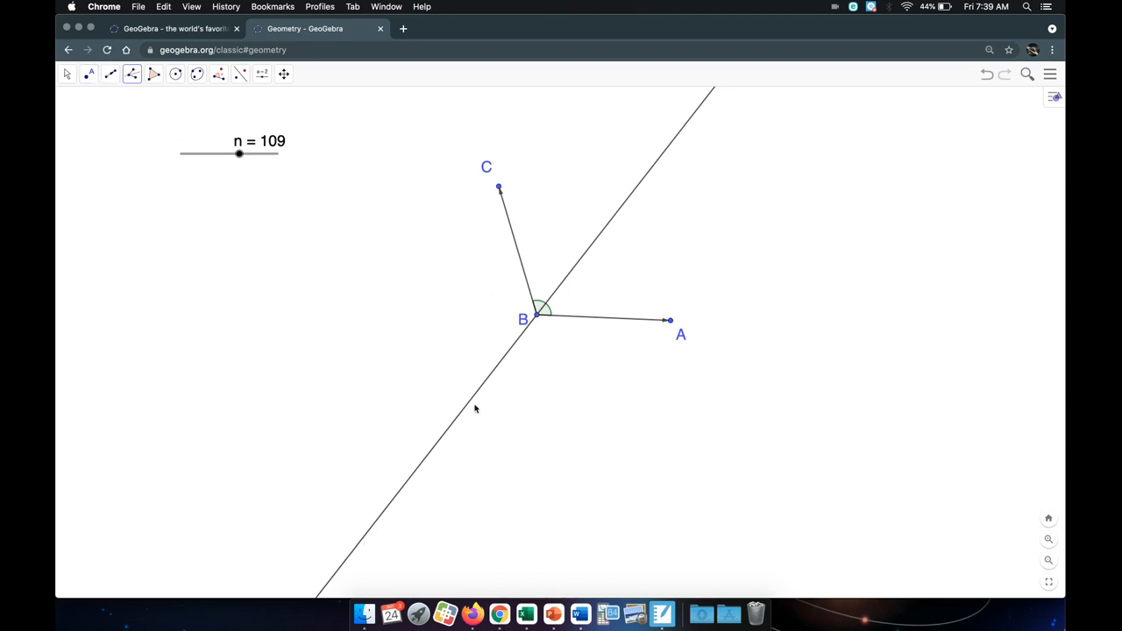
Step: Place a point on the bisector line above vertex B, inside angle ABC
click(88, 74)
click(99, 104)
click(640, 184)
key(Escape)
right_click(598, 239)
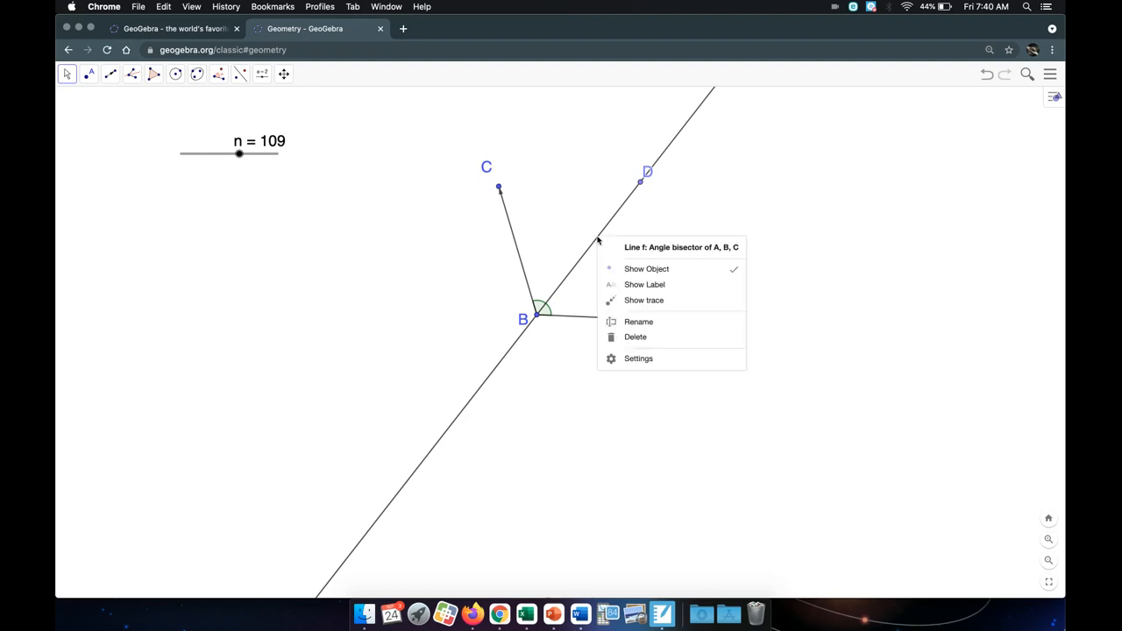
click(707, 273)
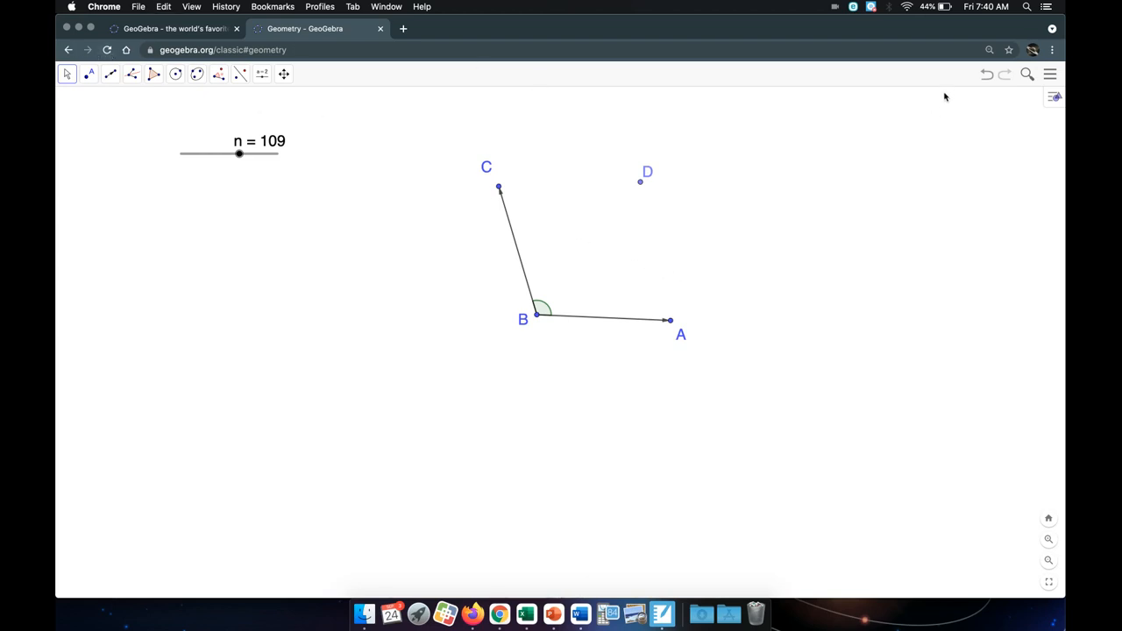
click(985, 75)
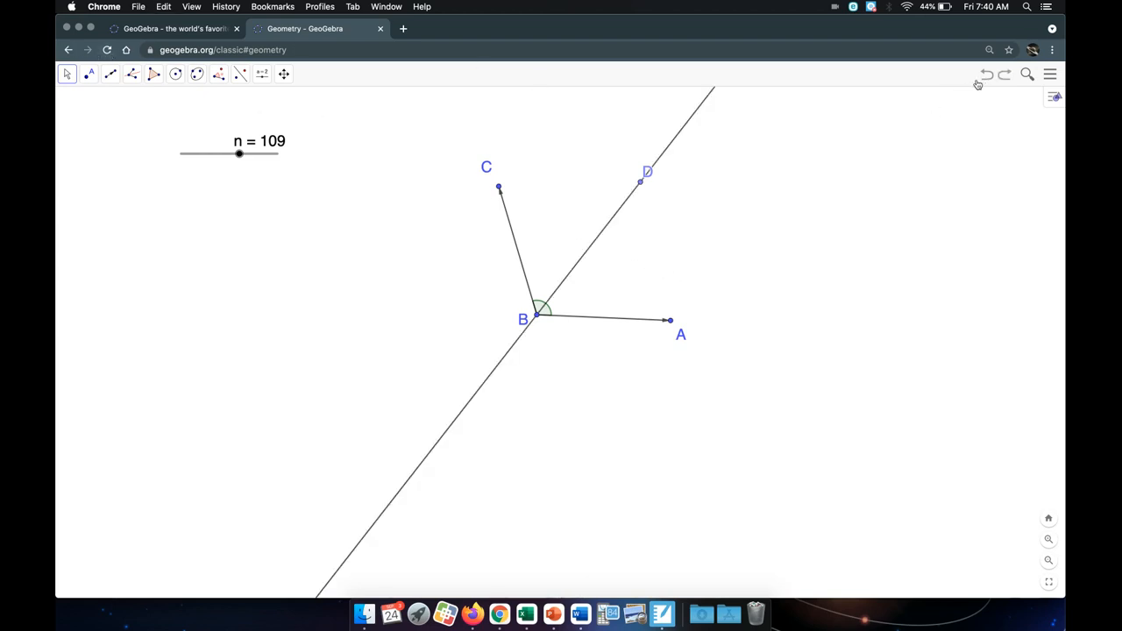
Step: Hide the angle bisector line and draw a vector from B to D in its place
right_click(611, 223)
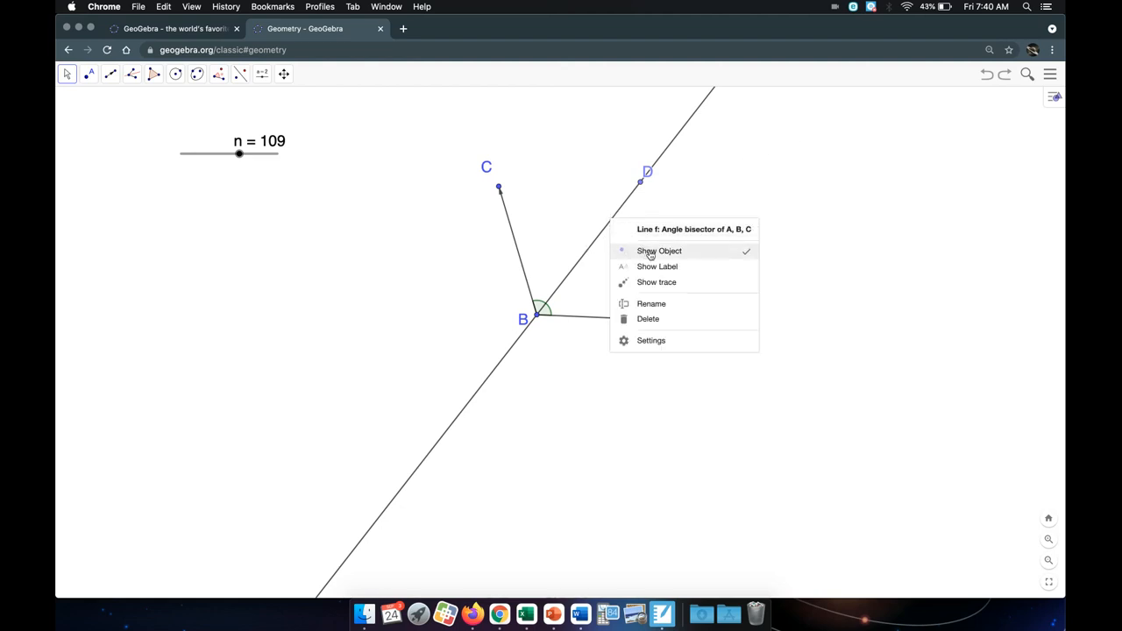
click(748, 253)
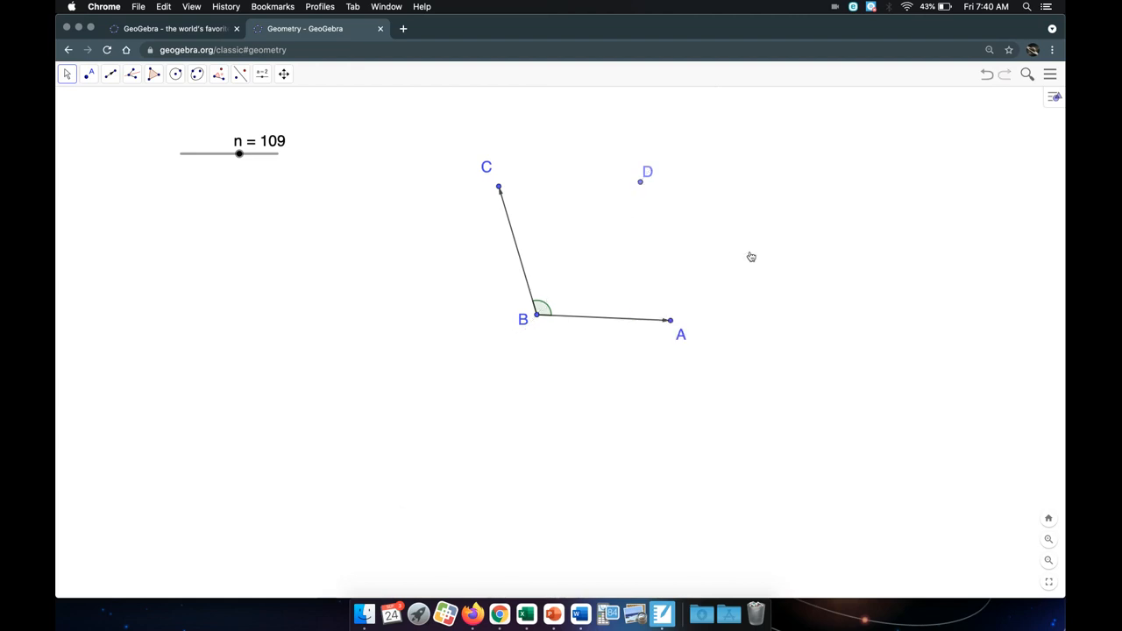
click(112, 75)
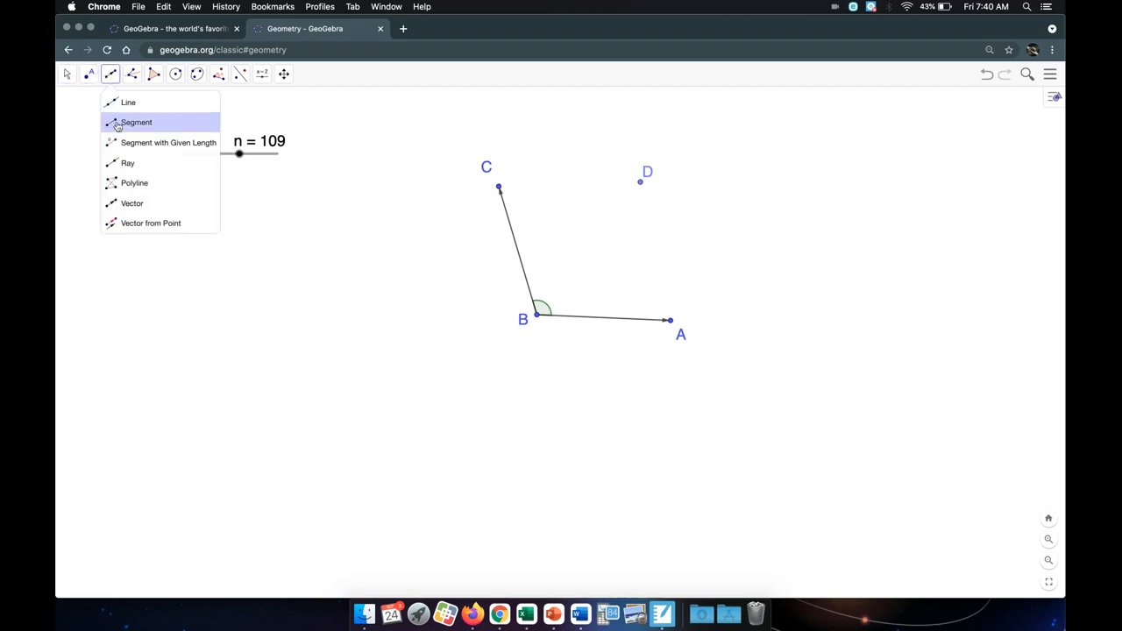
click(123, 203)
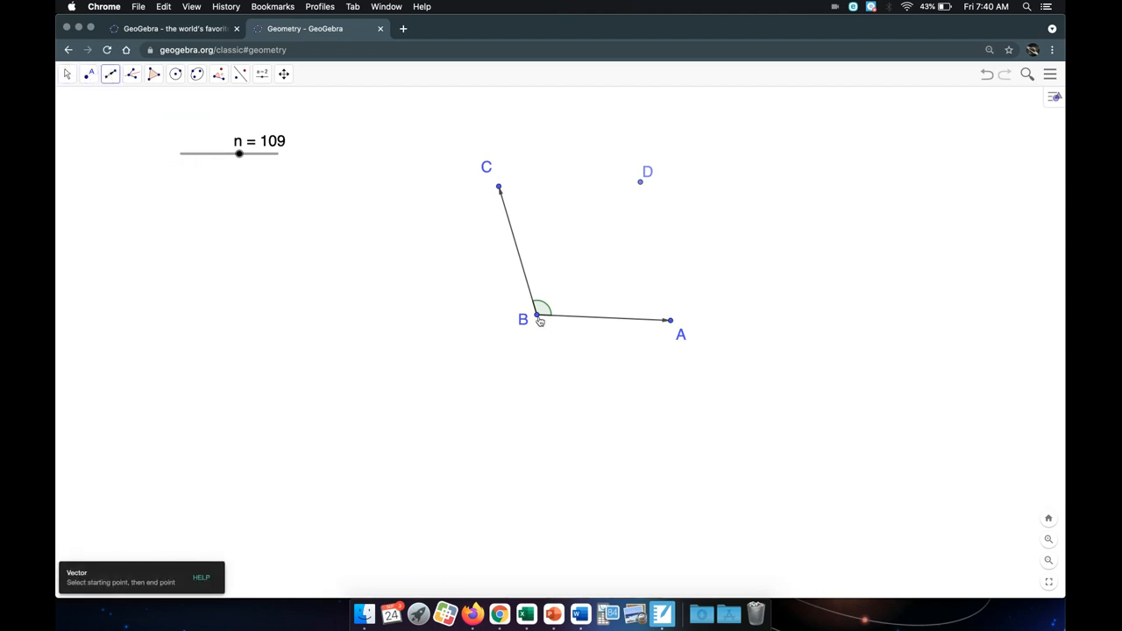
click(536, 314)
click(640, 182)
key(Escape)
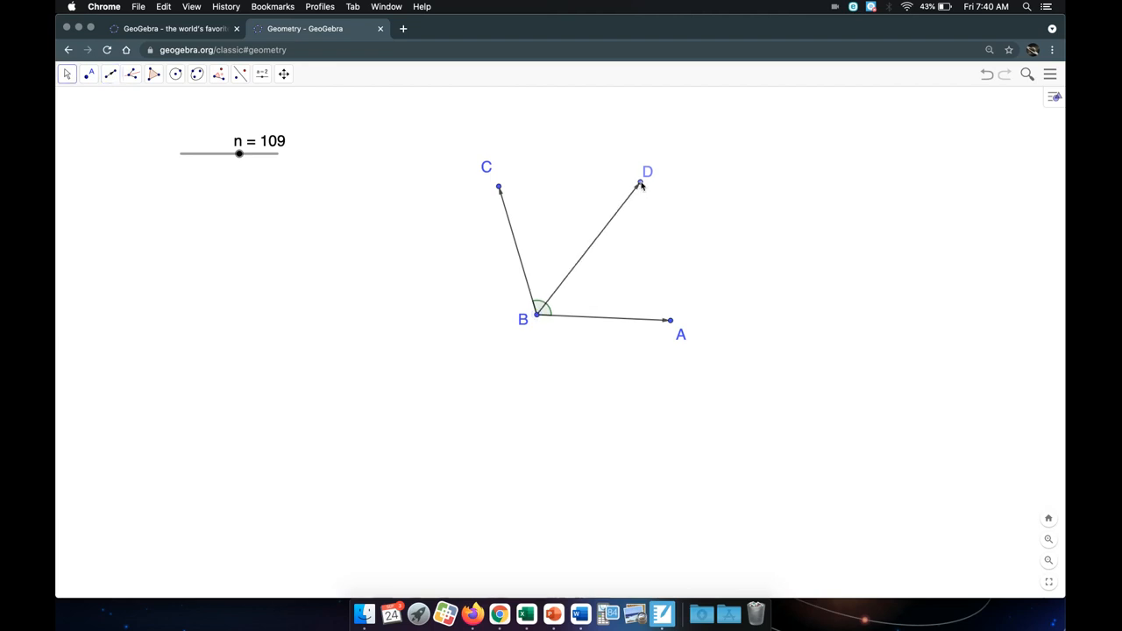
Step: Color the vector from B to D red
click(591, 253)
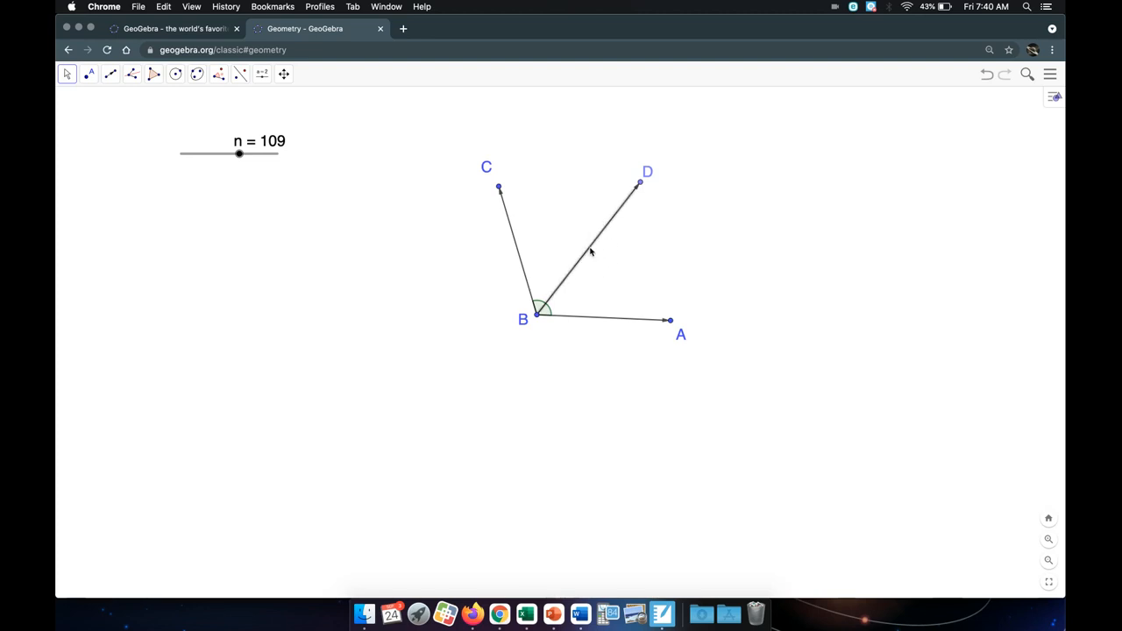
click(1055, 100)
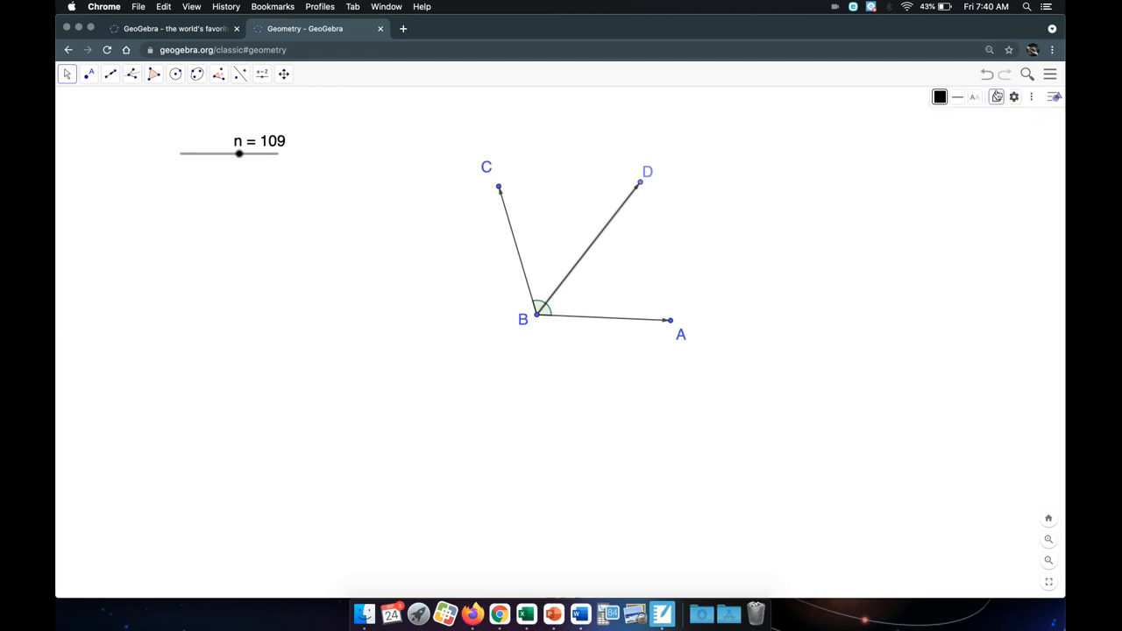
click(942, 100)
click(1013, 117)
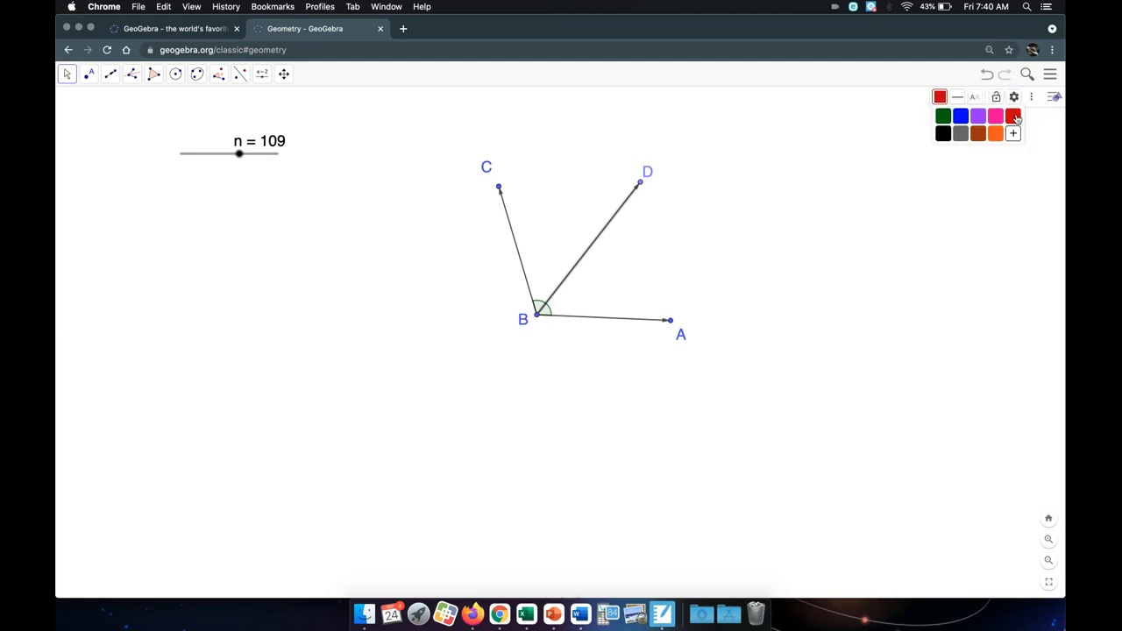
click(794, 187)
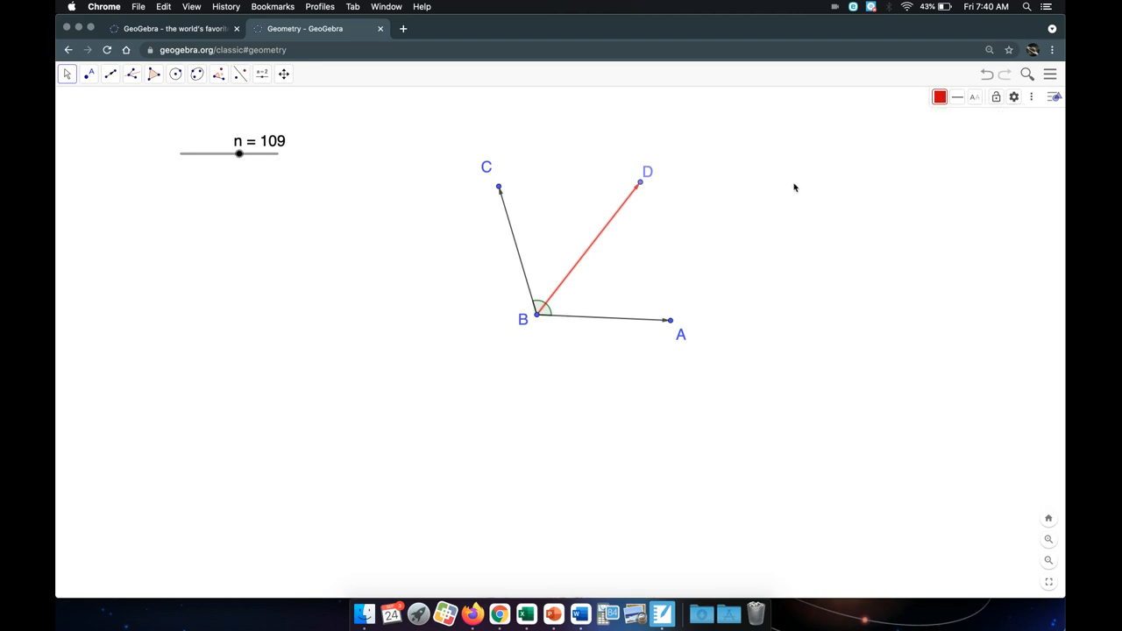
click(809, 198)
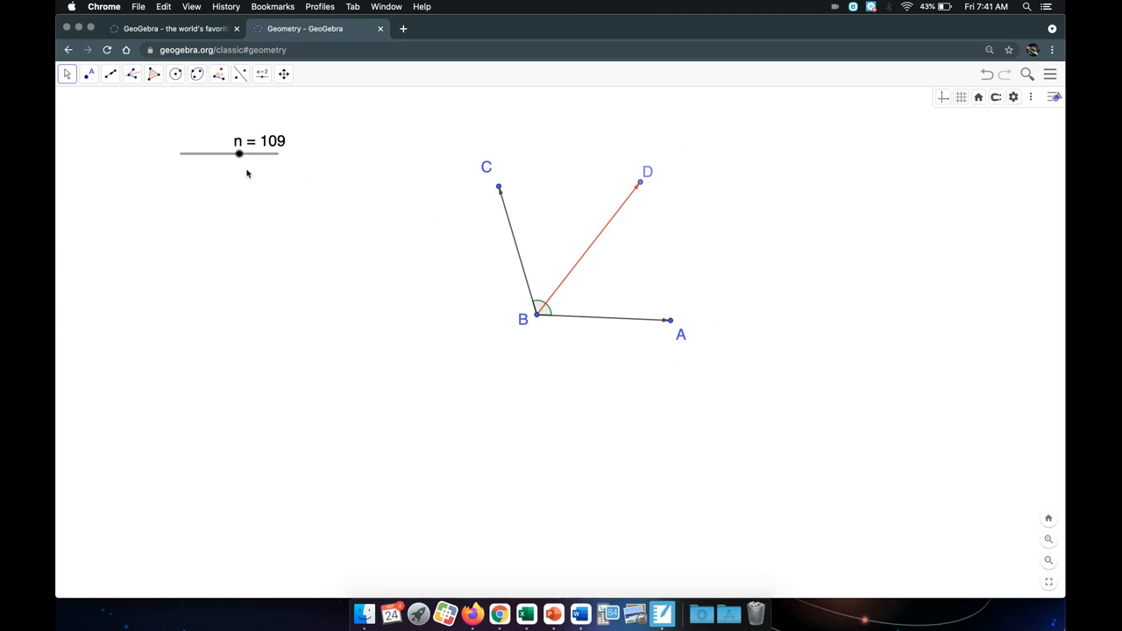
Step: Set slider n to 161 and add an angle measurement through points D, B and C
drag(239, 153, 266, 154)
click(218, 74)
click(239, 103)
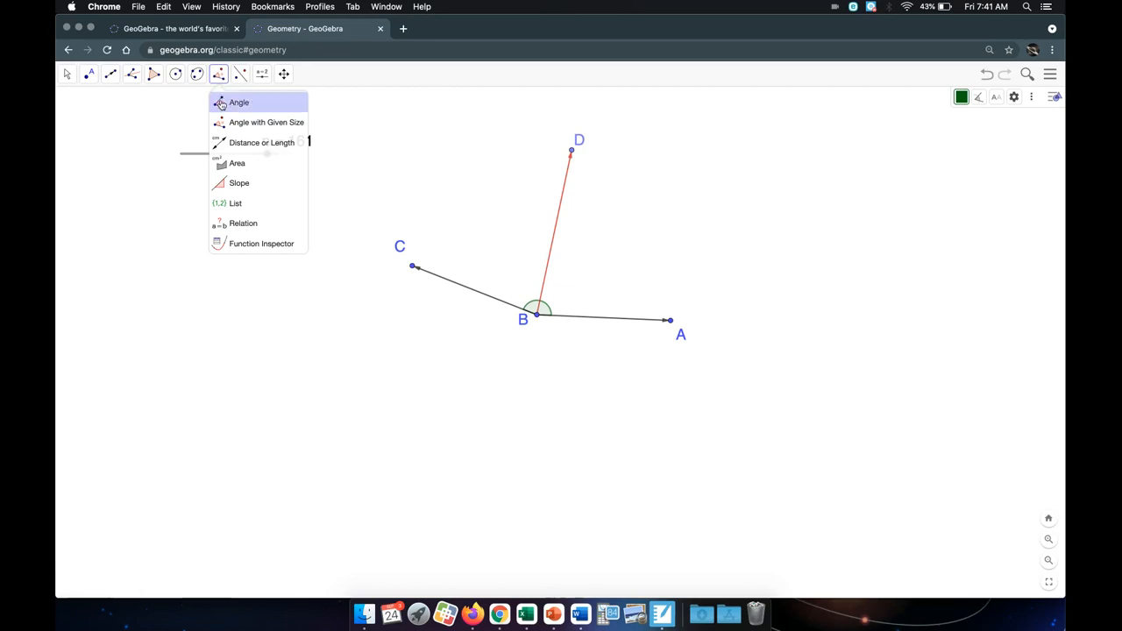
click(233, 104)
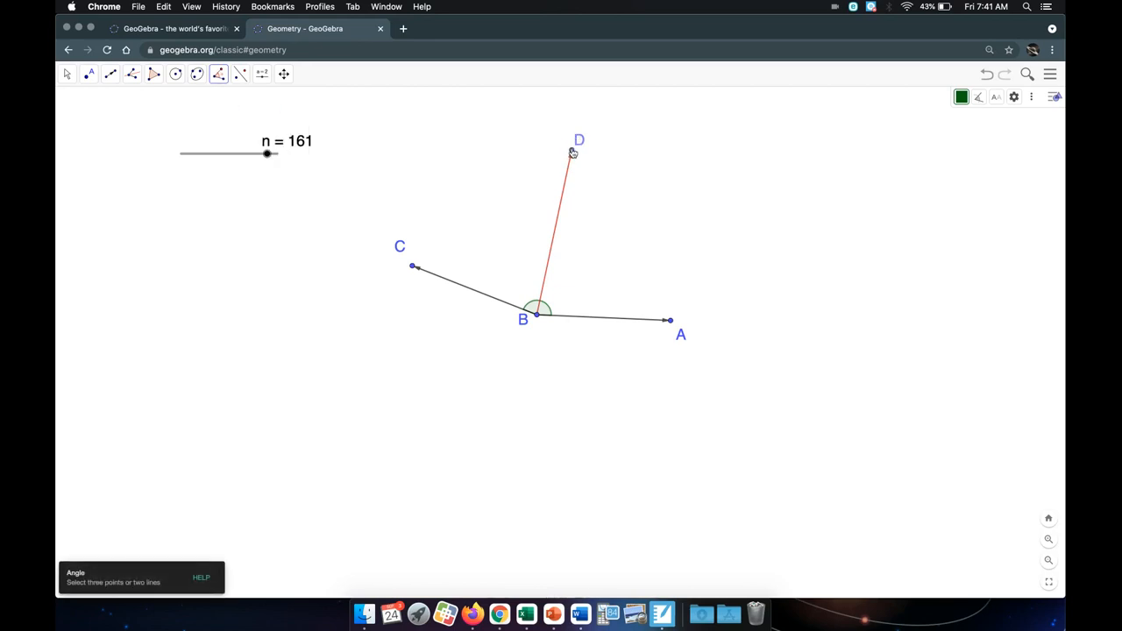
click(571, 150)
click(537, 314)
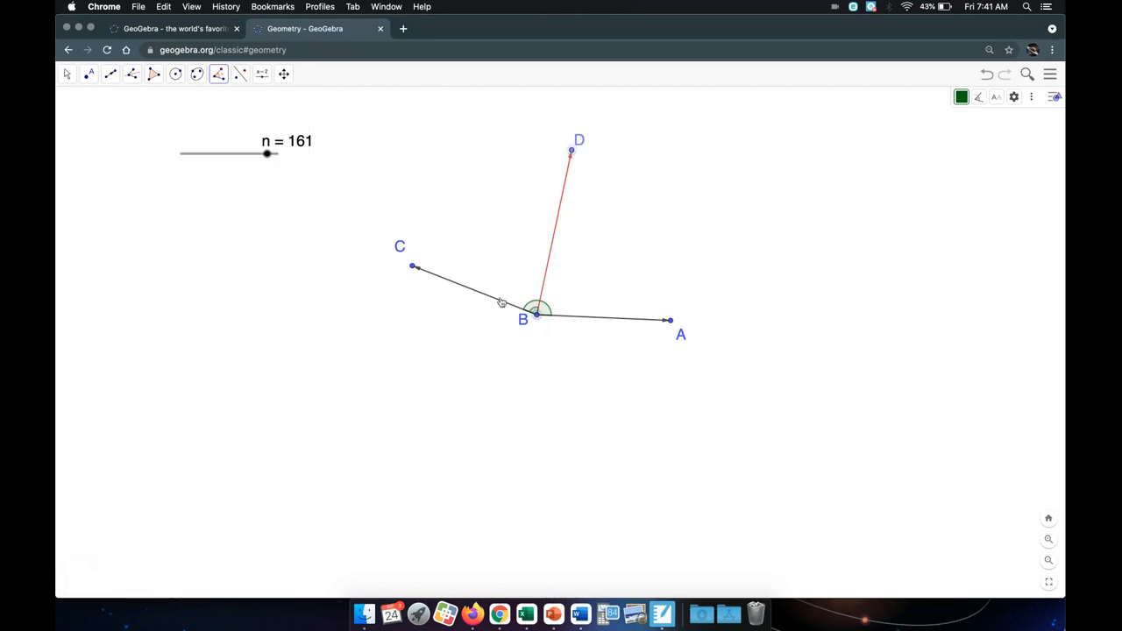
click(412, 267)
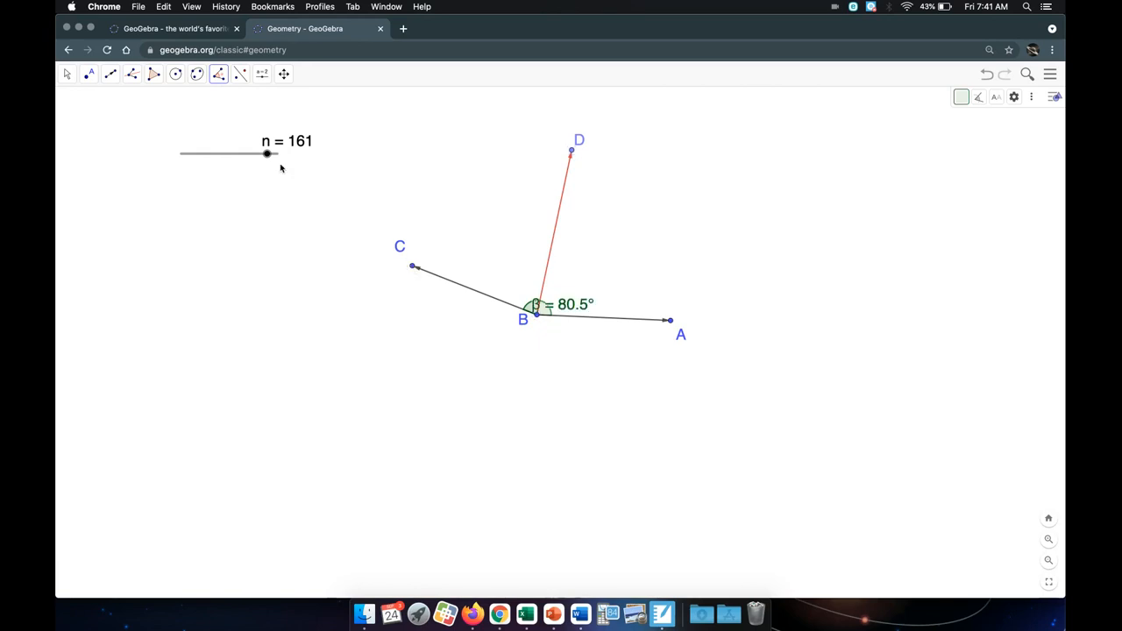
key(Escape)
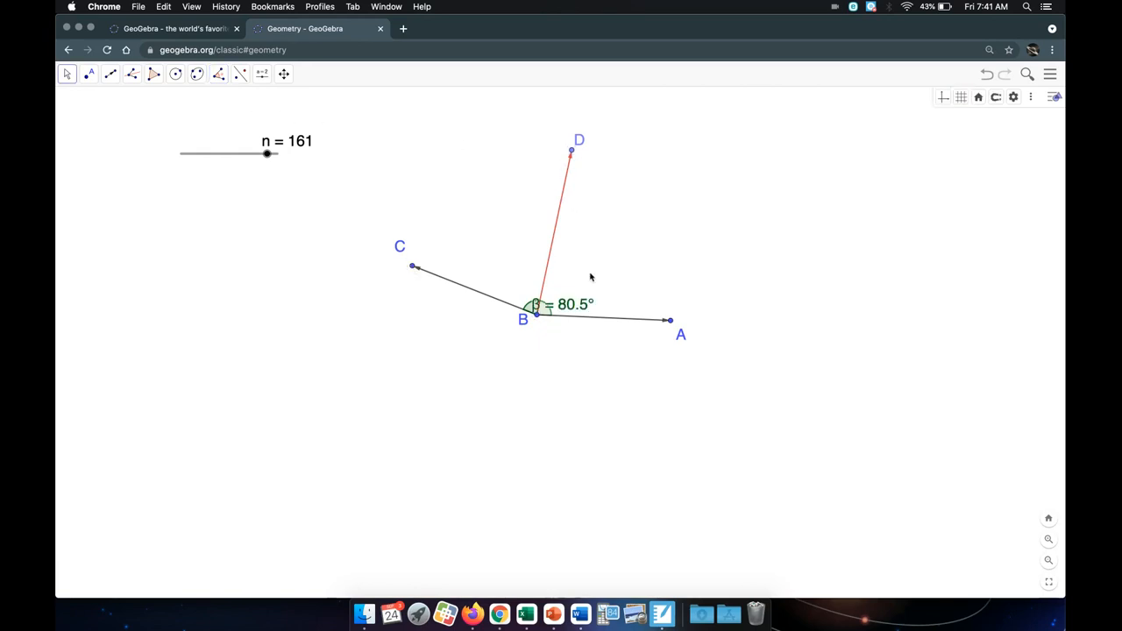
Step: Move the label of angle DBC just above vertex B and color the angle blue
drag(573, 307, 514, 276)
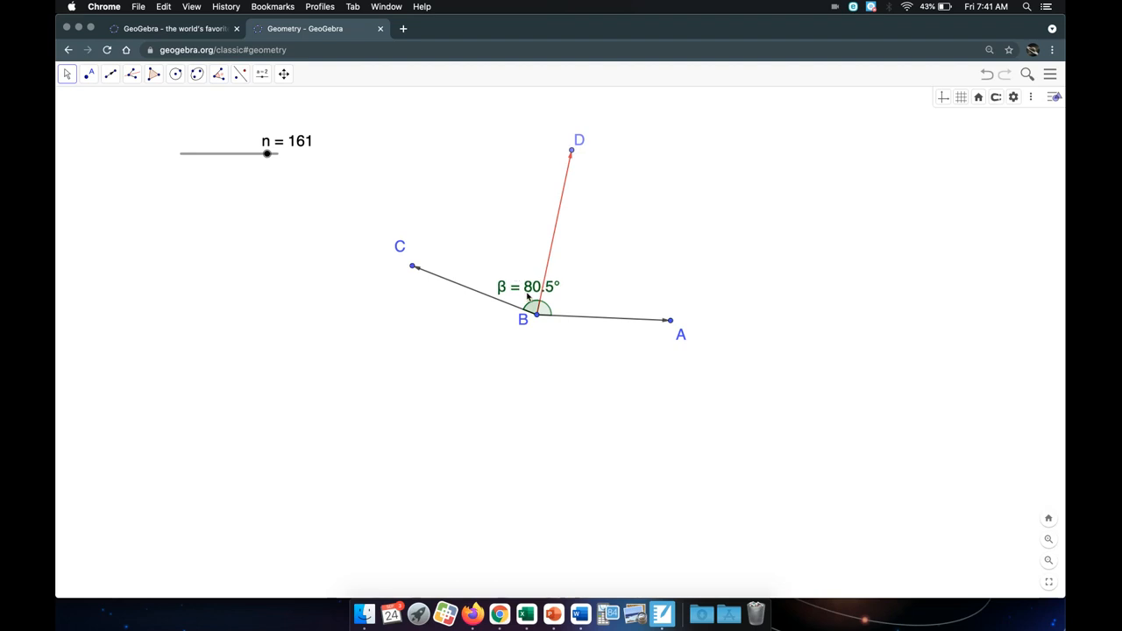
click(533, 308)
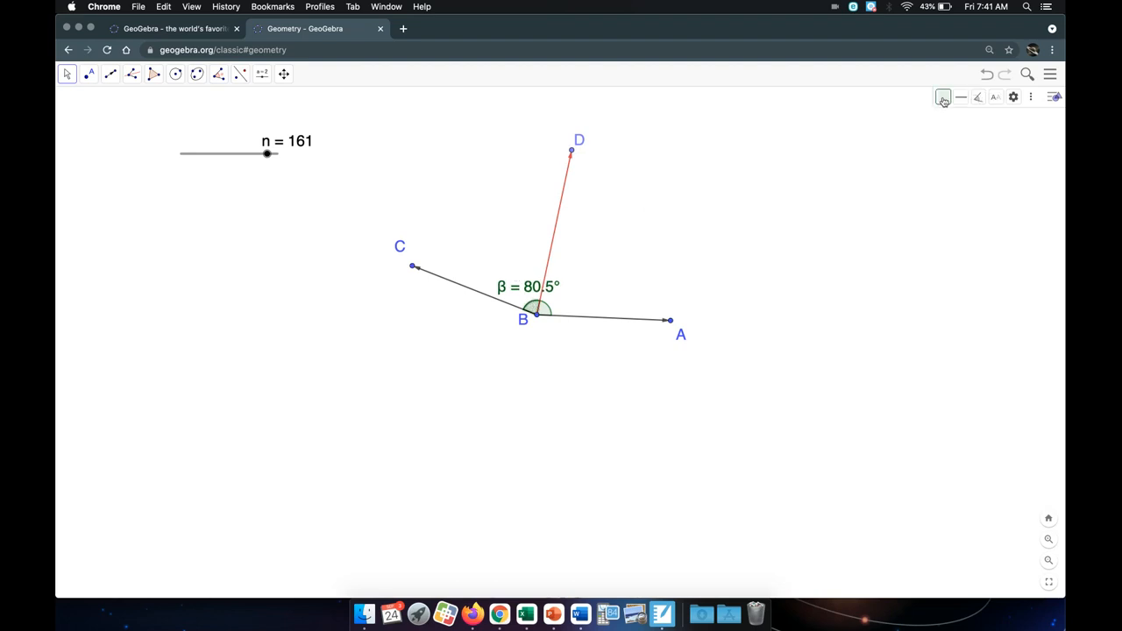
click(1056, 97)
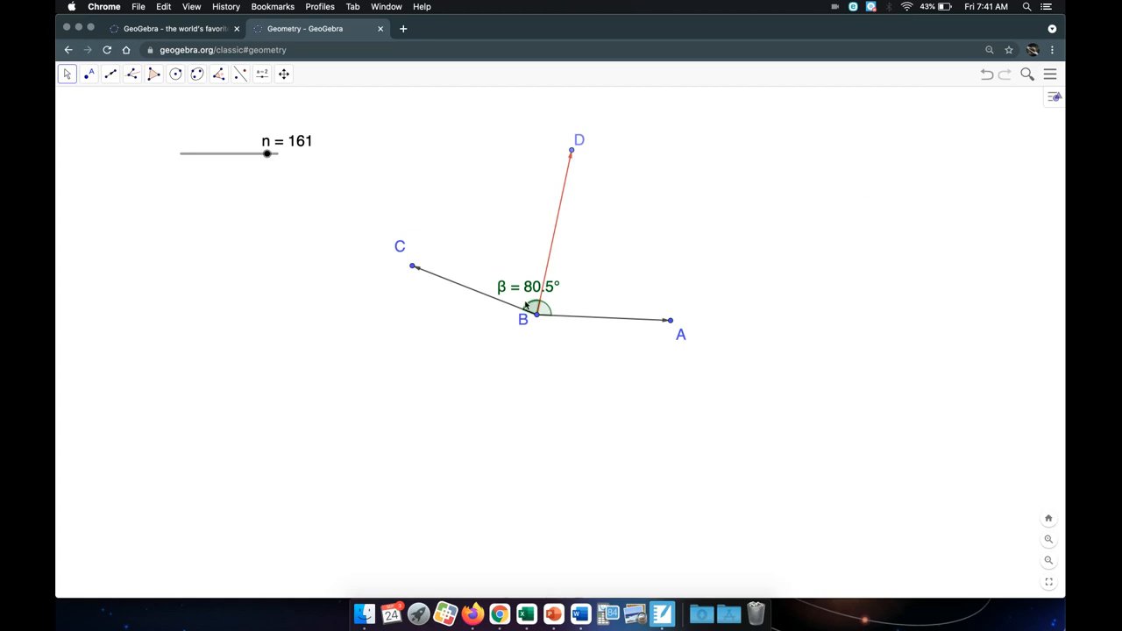
click(1056, 97)
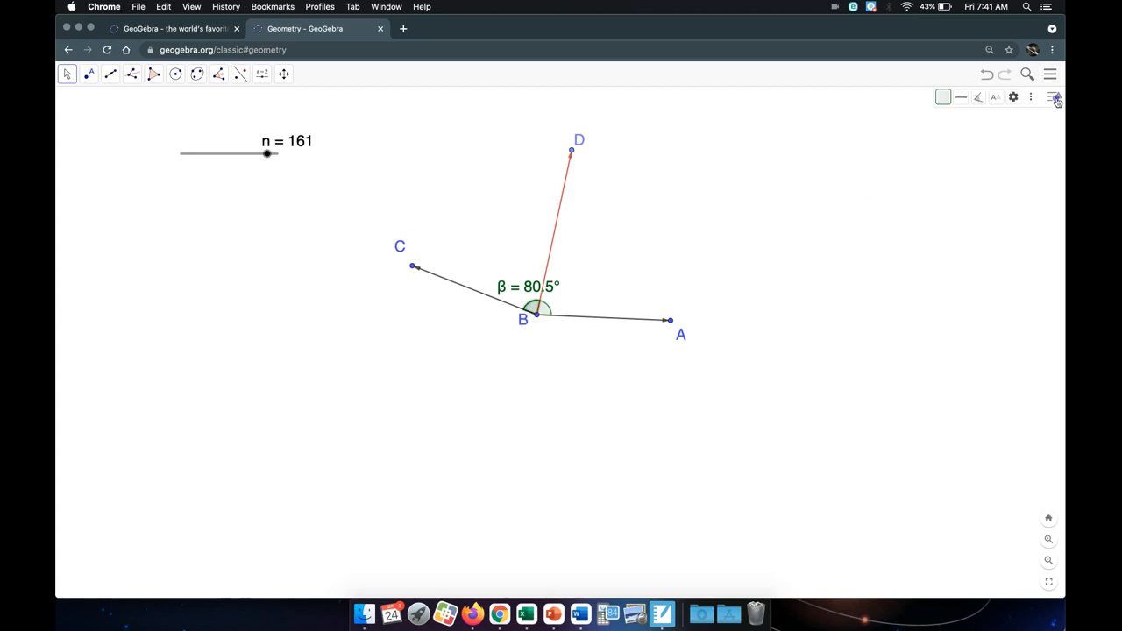
click(953, 98)
click(964, 120)
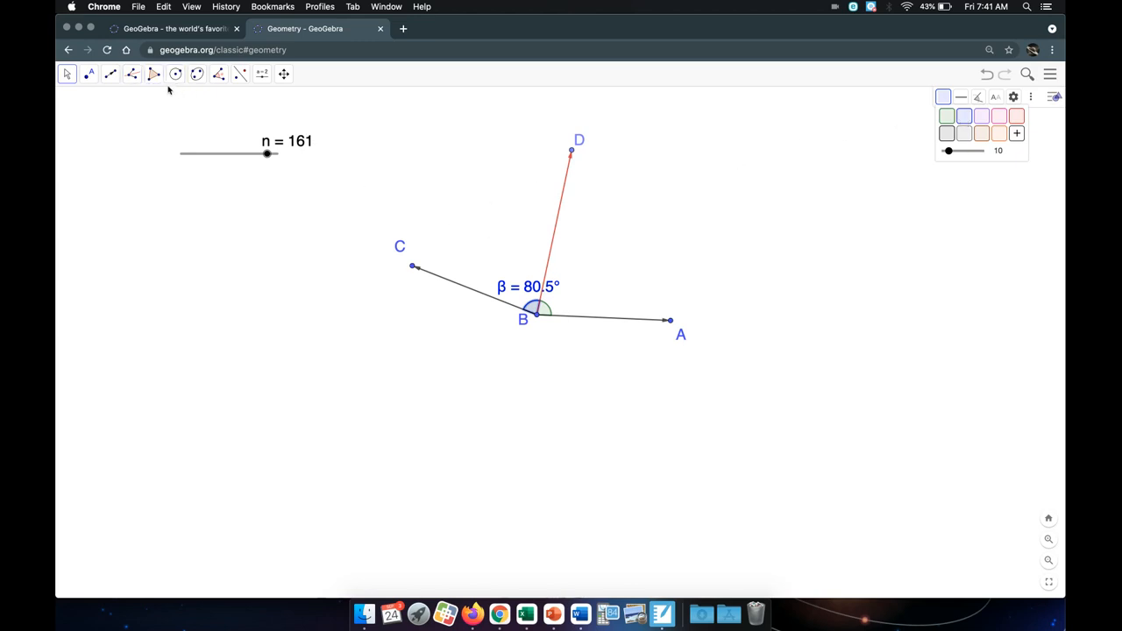
Step: Add an angle measurement through points A, B and D
click(220, 78)
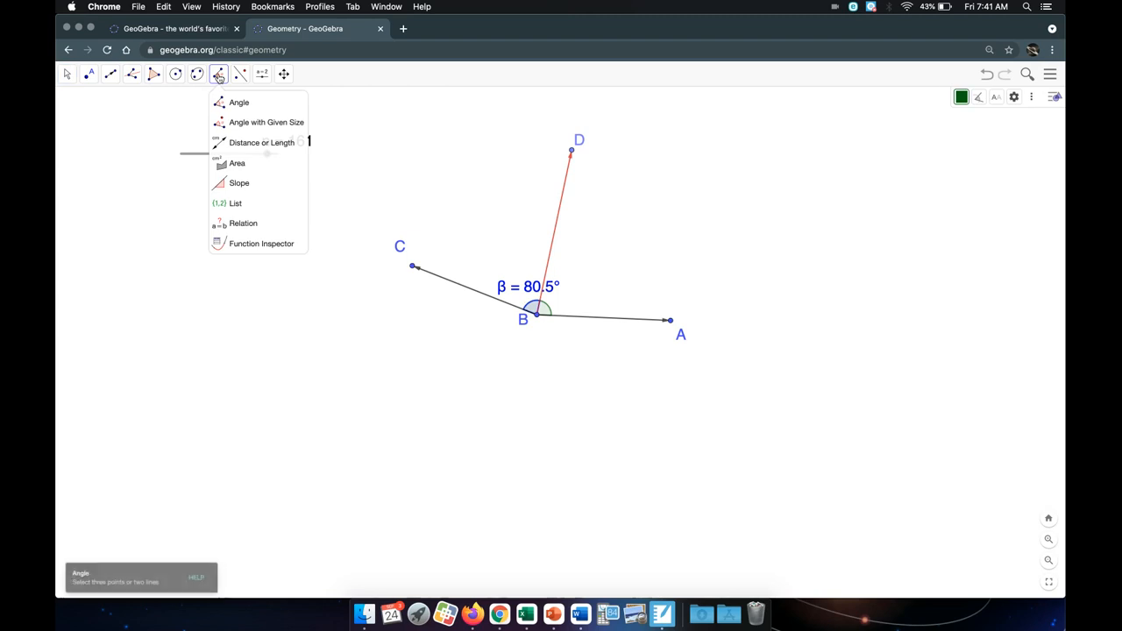
click(241, 102)
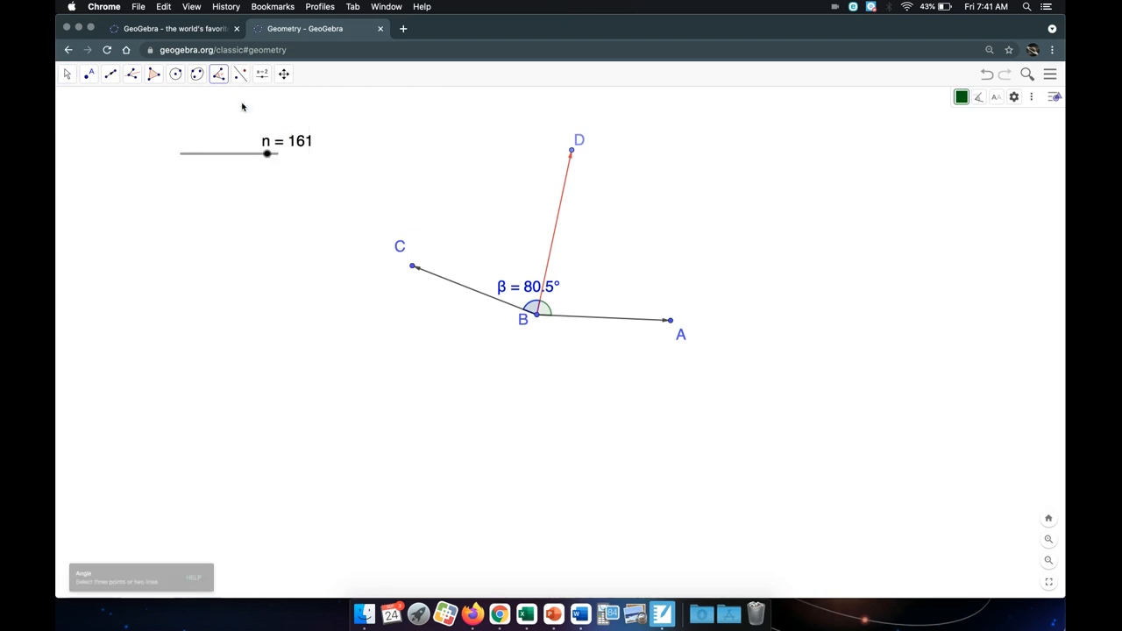
click(672, 323)
click(534, 314)
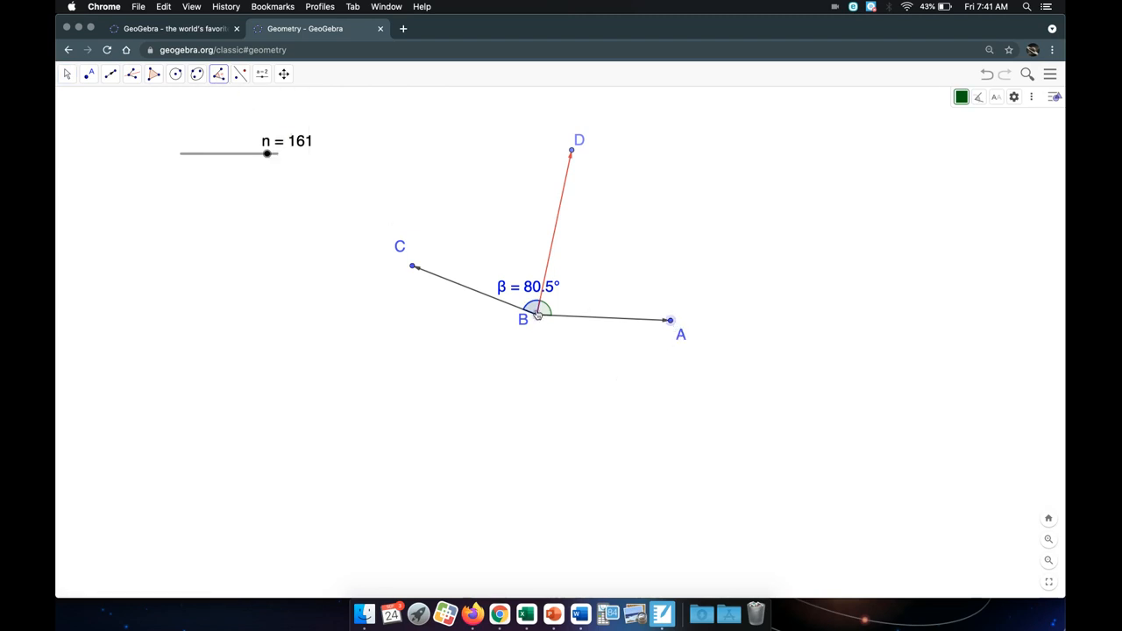
click(573, 152)
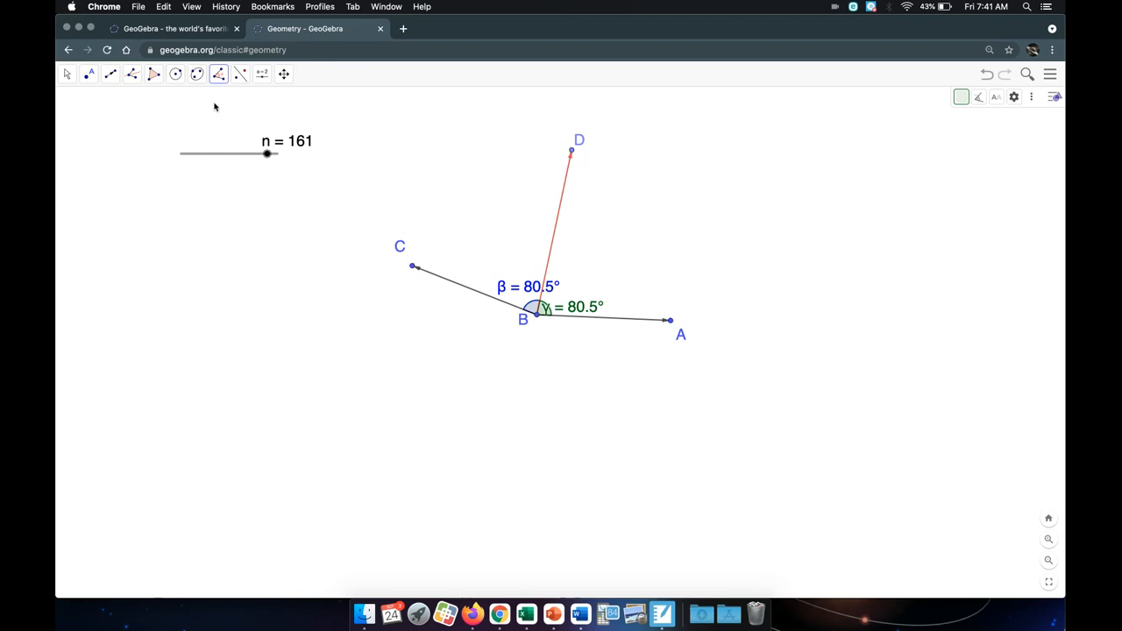
key(Escape)
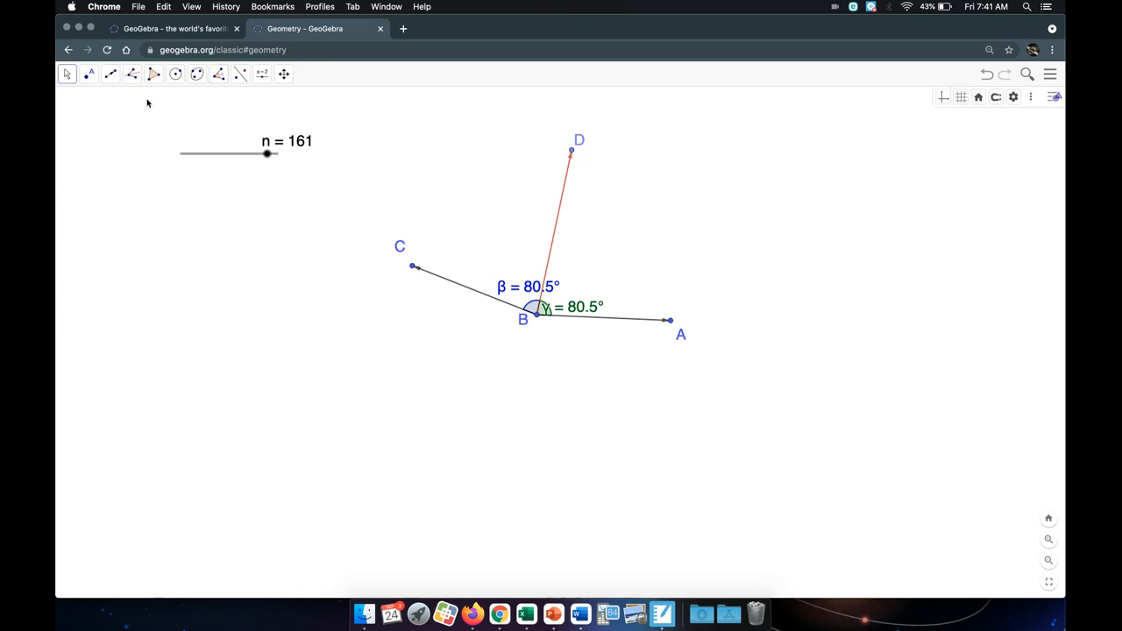
Step: Move the label of angle ABD above vector BA, clear of the arc, and color the angle pink
mouse_move(579, 312)
mouse_down()
mouse_move(604, 300)
mouse_move(571, 309)
mouse_up()
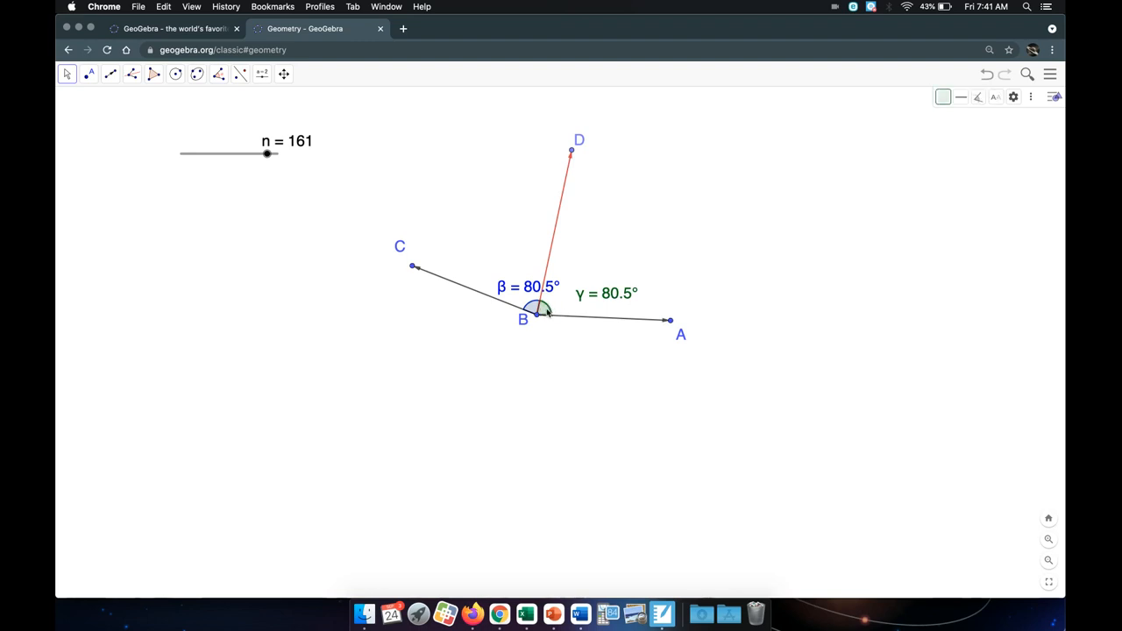
click(943, 98)
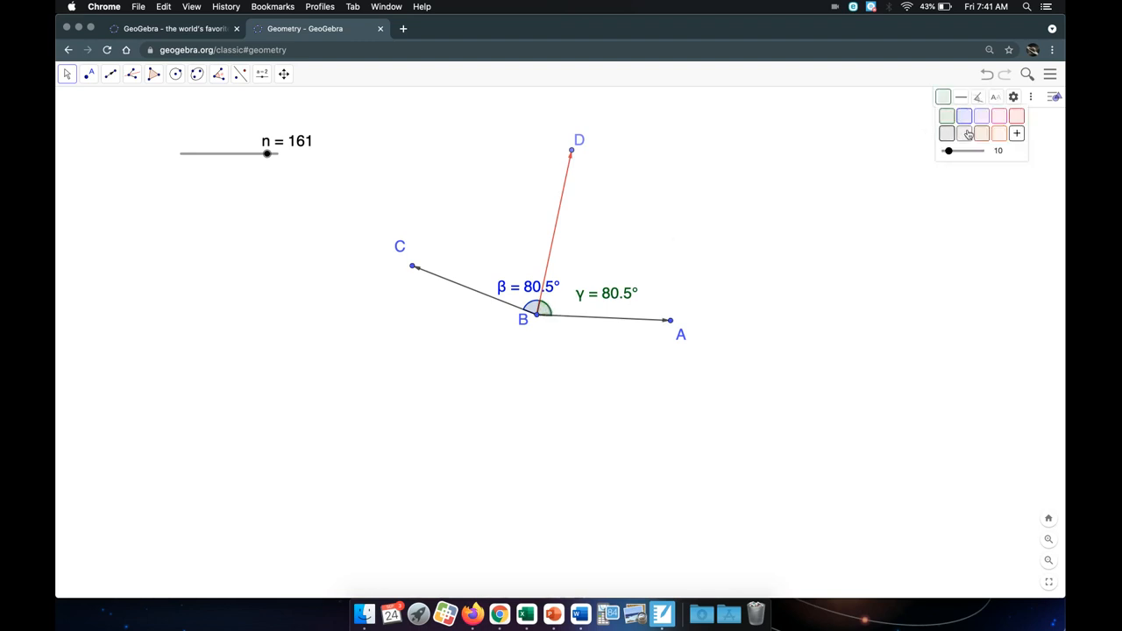
click(999, 118)
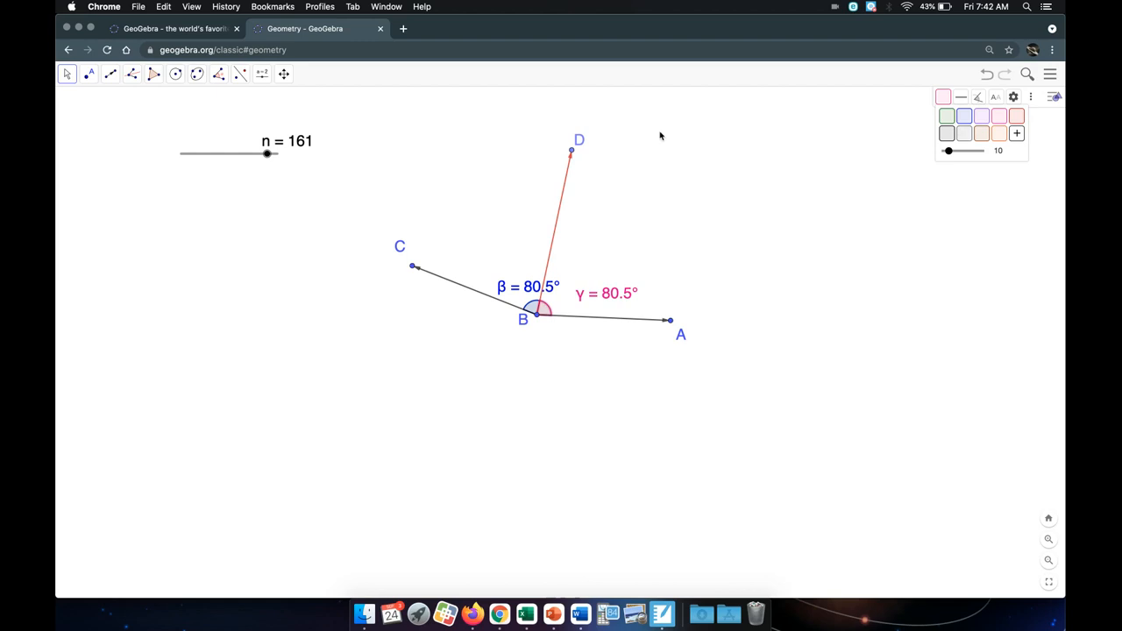
Step: Test the bisector by moving slider n to 124 and then to 180
click(101, 109)
click(523, 425)
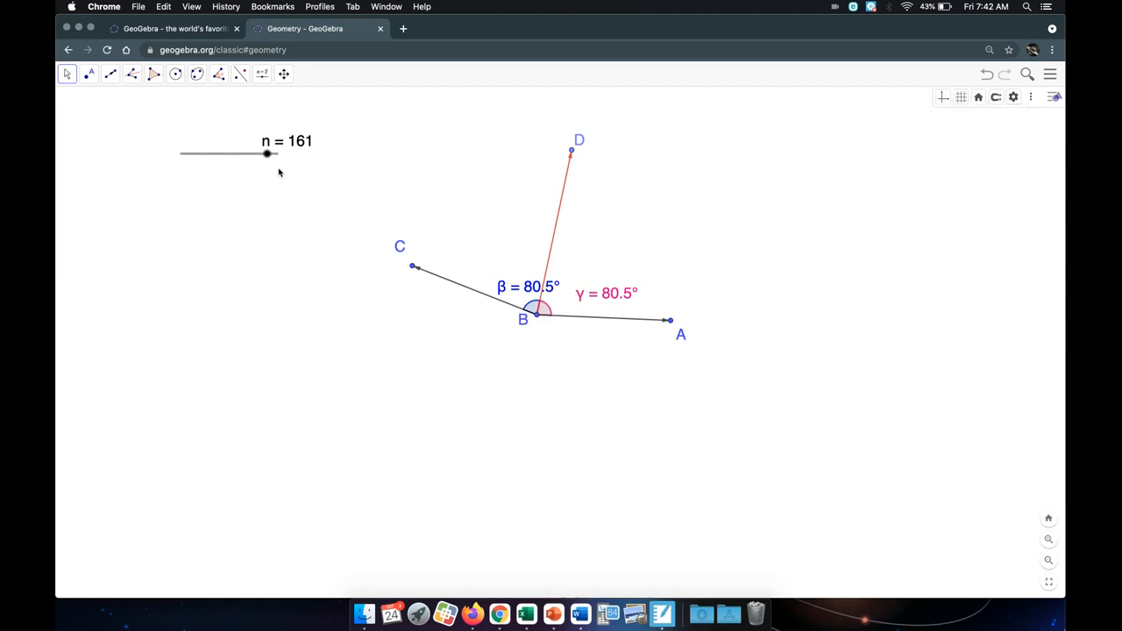
drag(267, 154, 248, 157)
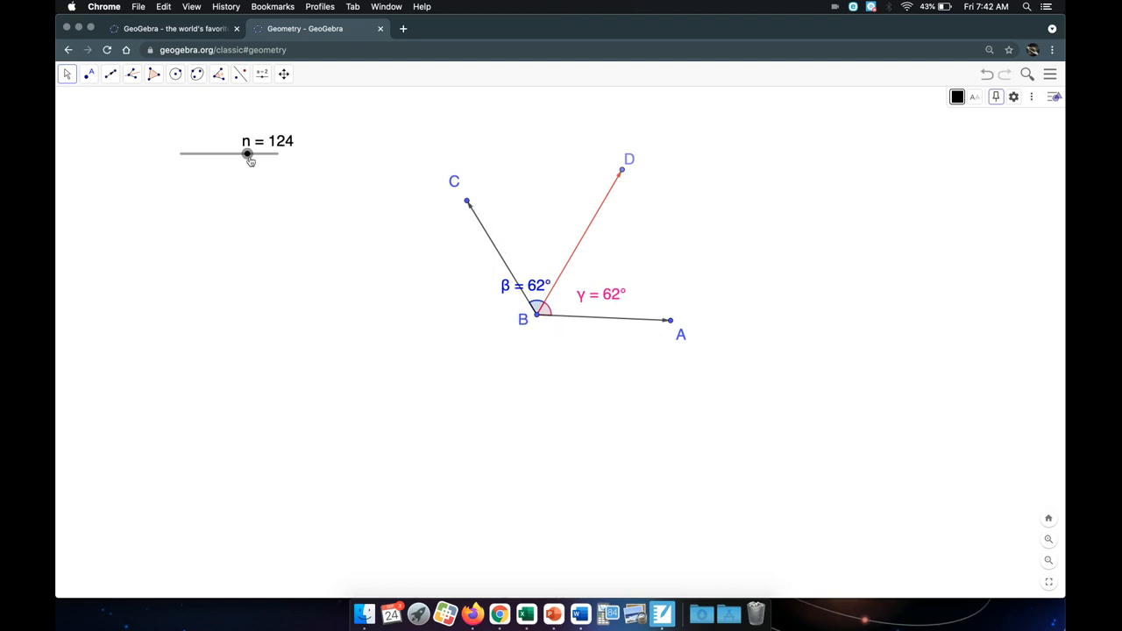
drag(247, 154, 279, 156)
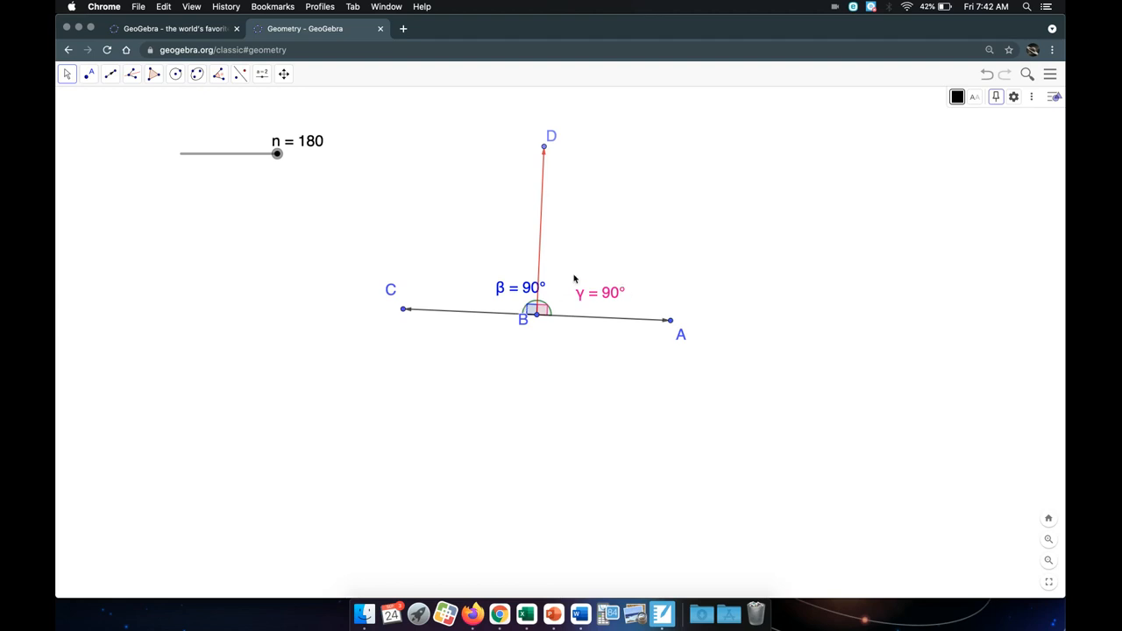
Step: Move the label of angle DBC slightly down toward vertex B and the label of angle ABD closer to vector BD
drag(521, 290, 487, 292)
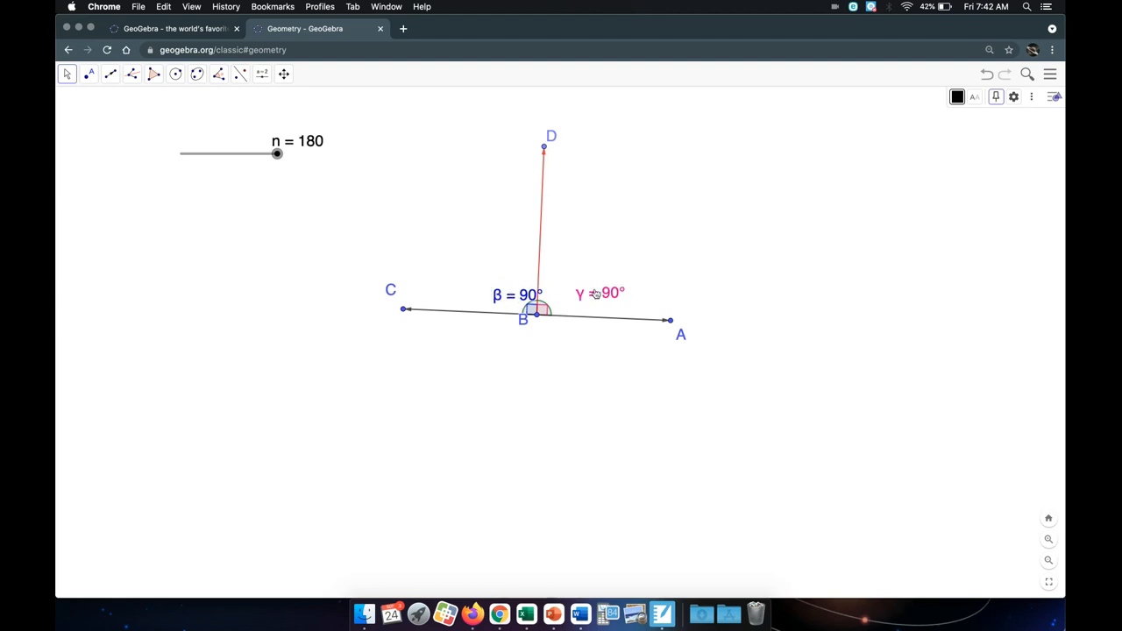
drag(576, 290, 555, 286)
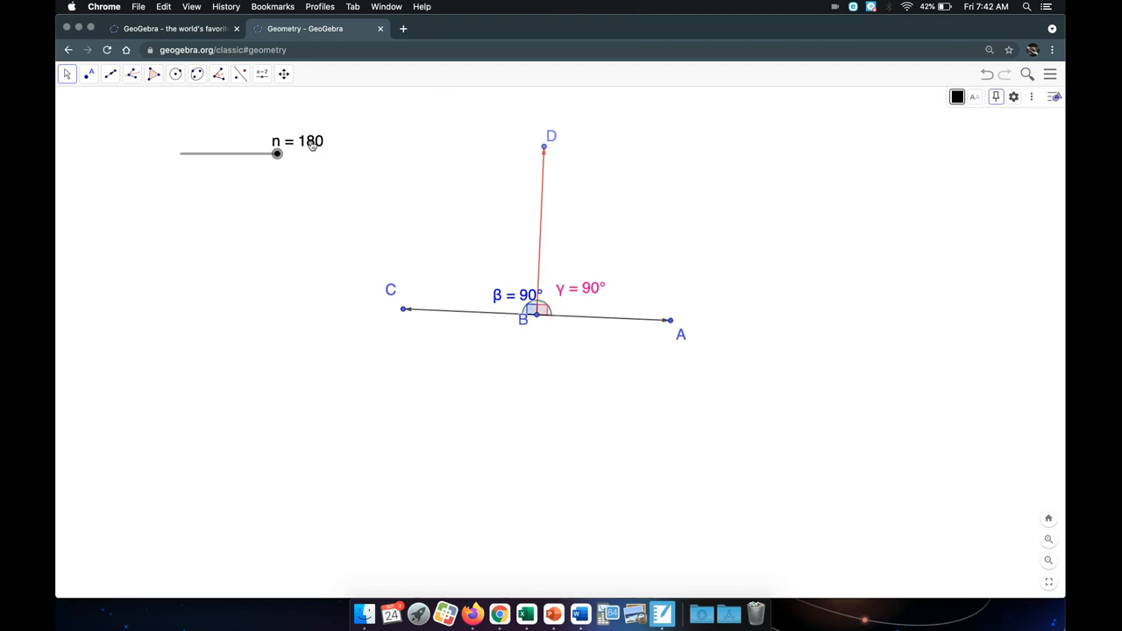
click(268, 330)
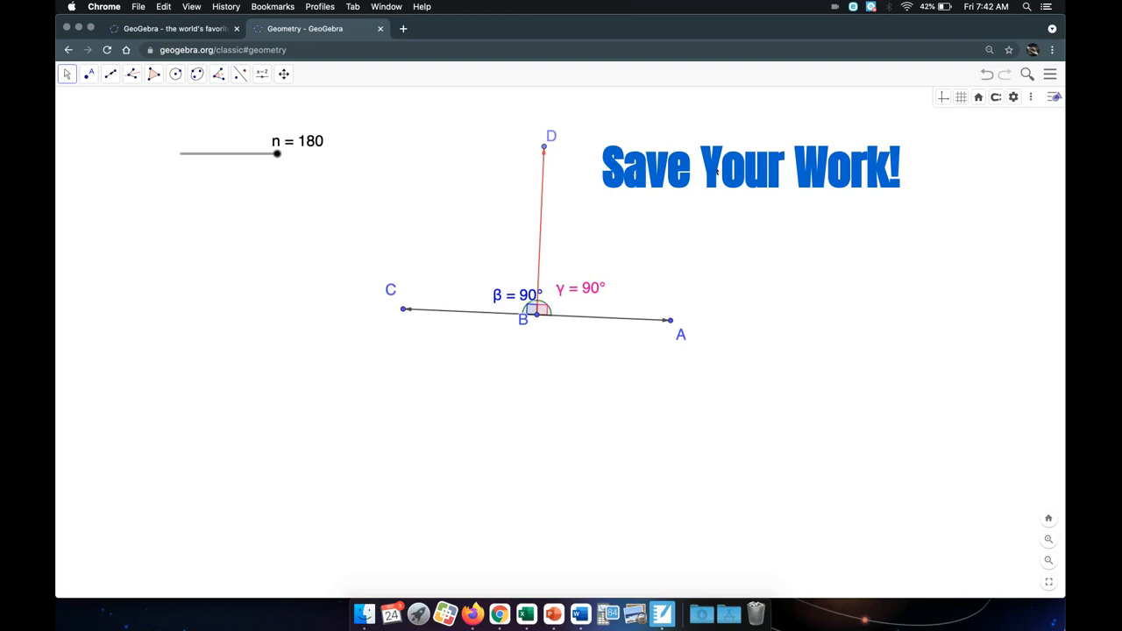
Step: Save the construction with the title "Angle Bisector" followed by a dash and the author's name
click(1051, 76)
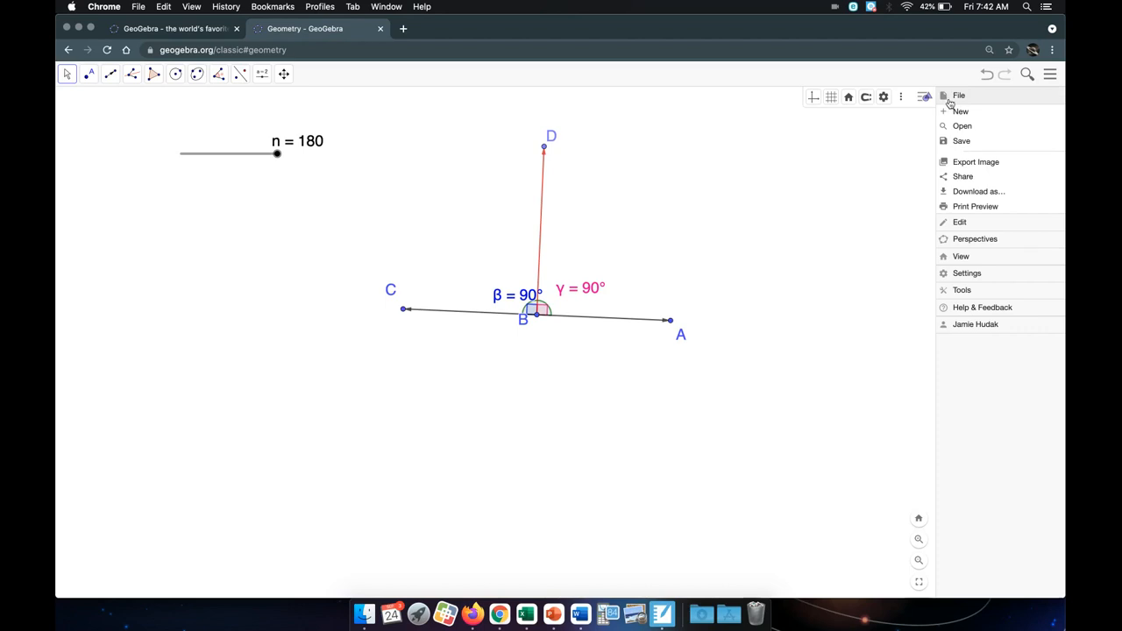
click(961, 142)
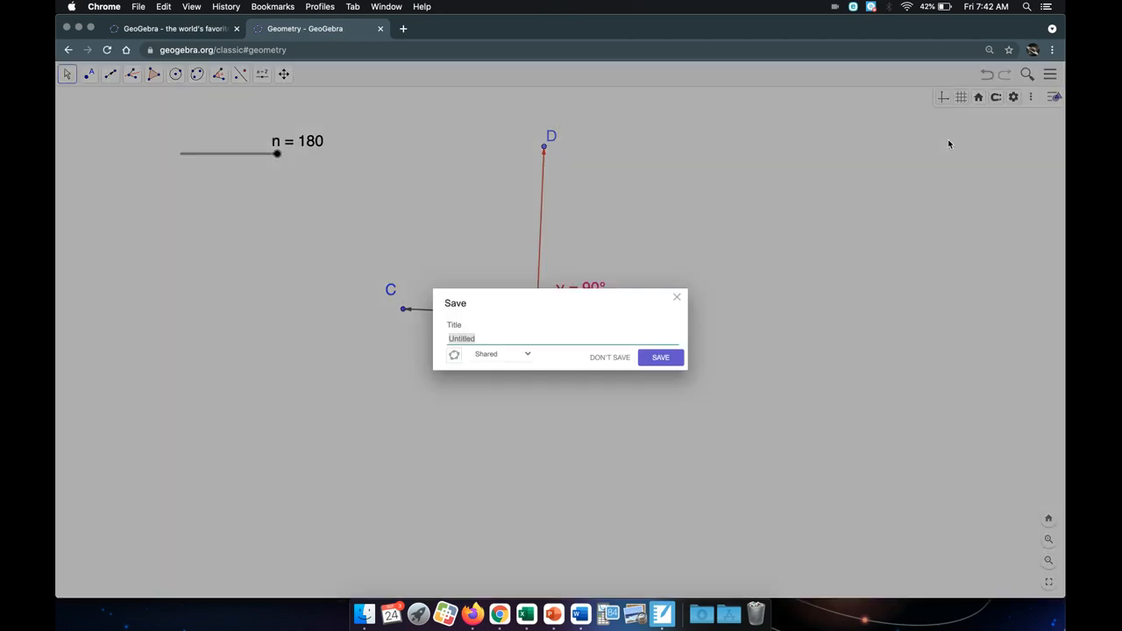
text(A)
text(- Mr. Hudak)
click(666, 357)
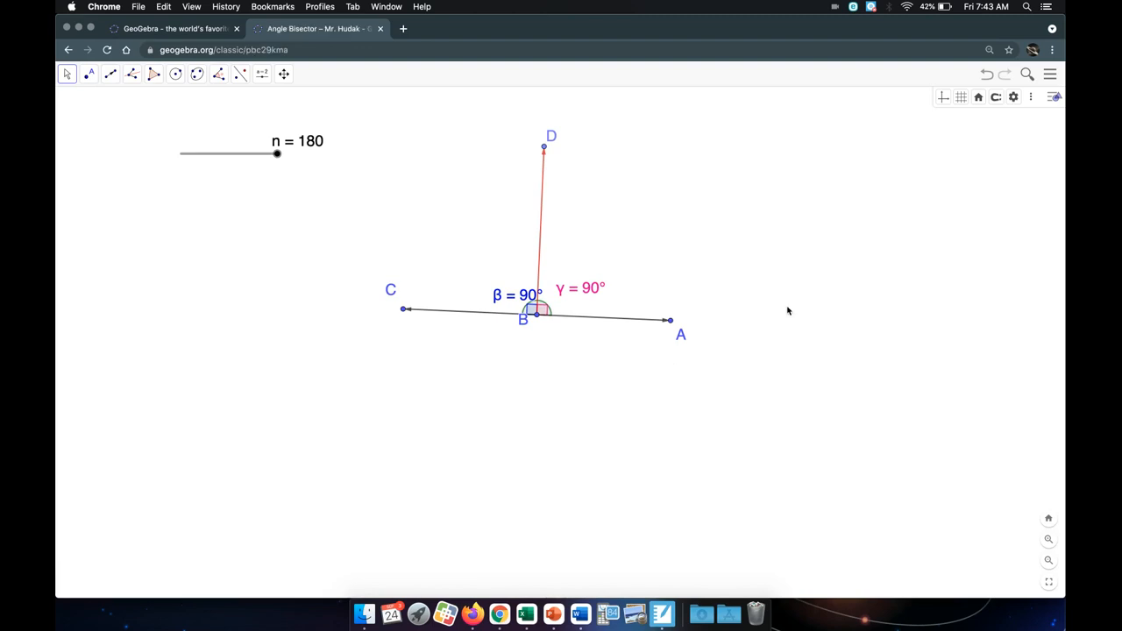
Step: Copy the share link of the saved construction
click(1052, 75)
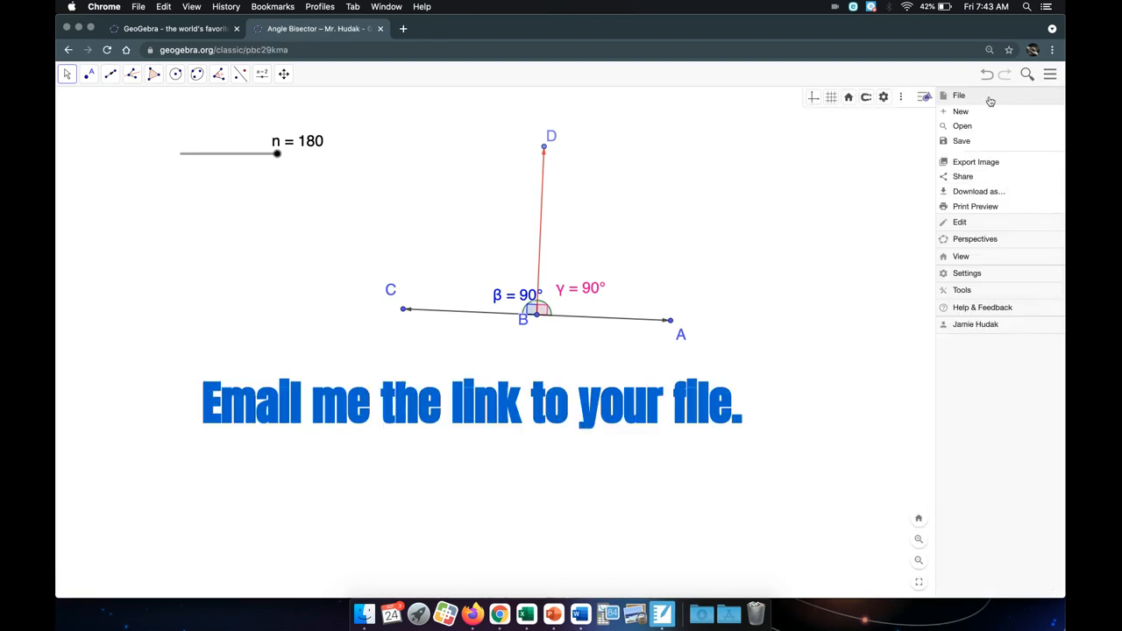
click(968, 178)
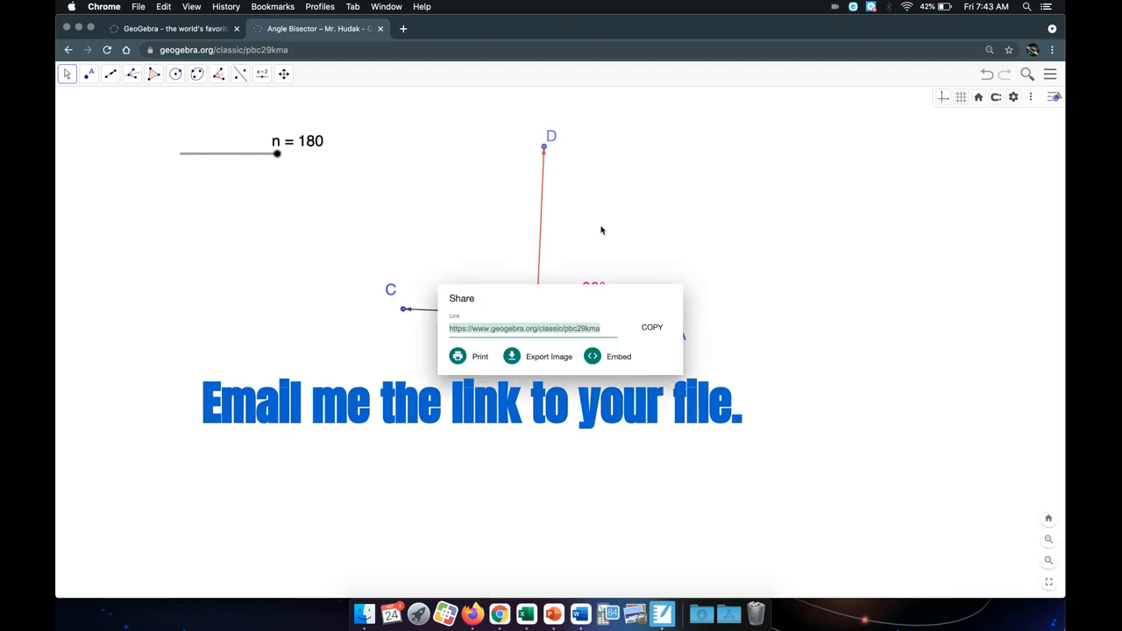
click(654, 328)
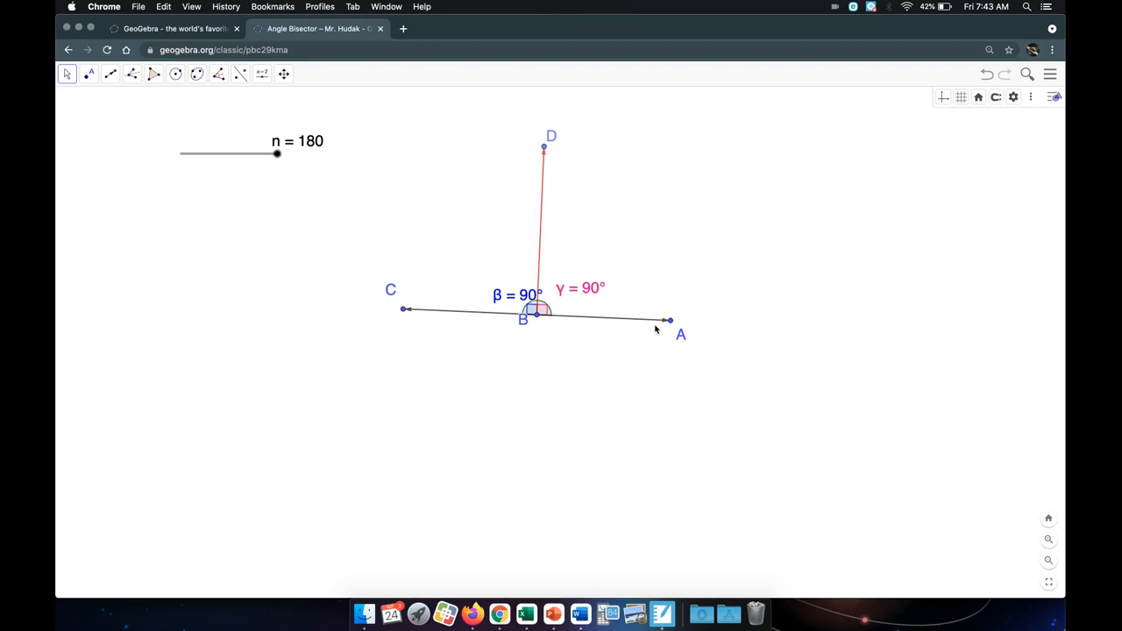
Step: Set slider n to 111 to check that the bisector follows the angle
drag(277, 154, 240, 151)
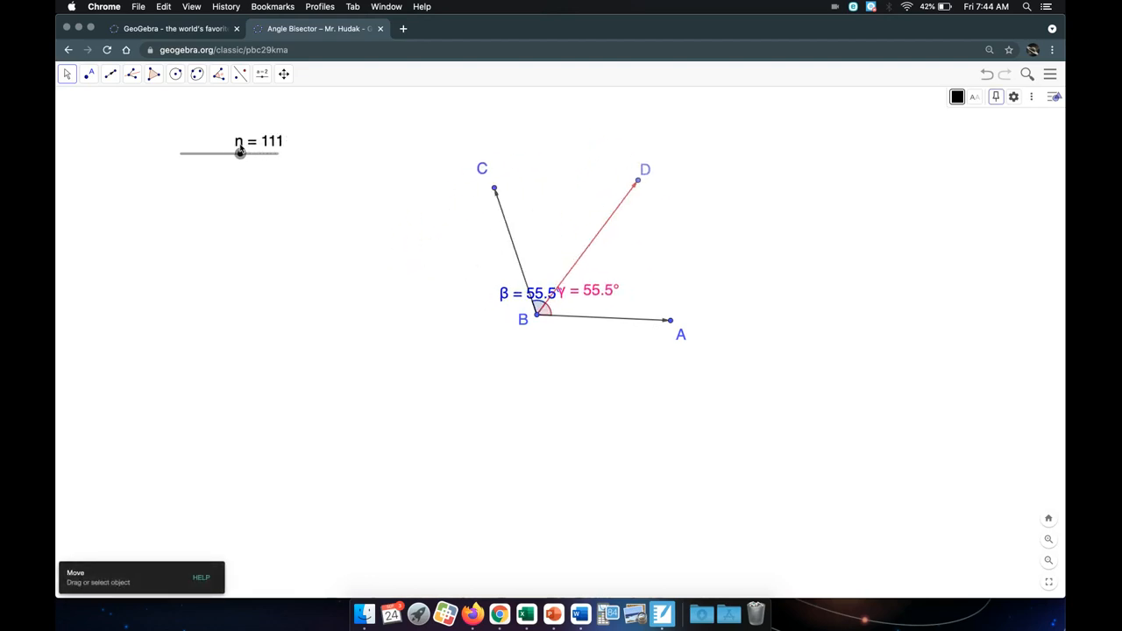